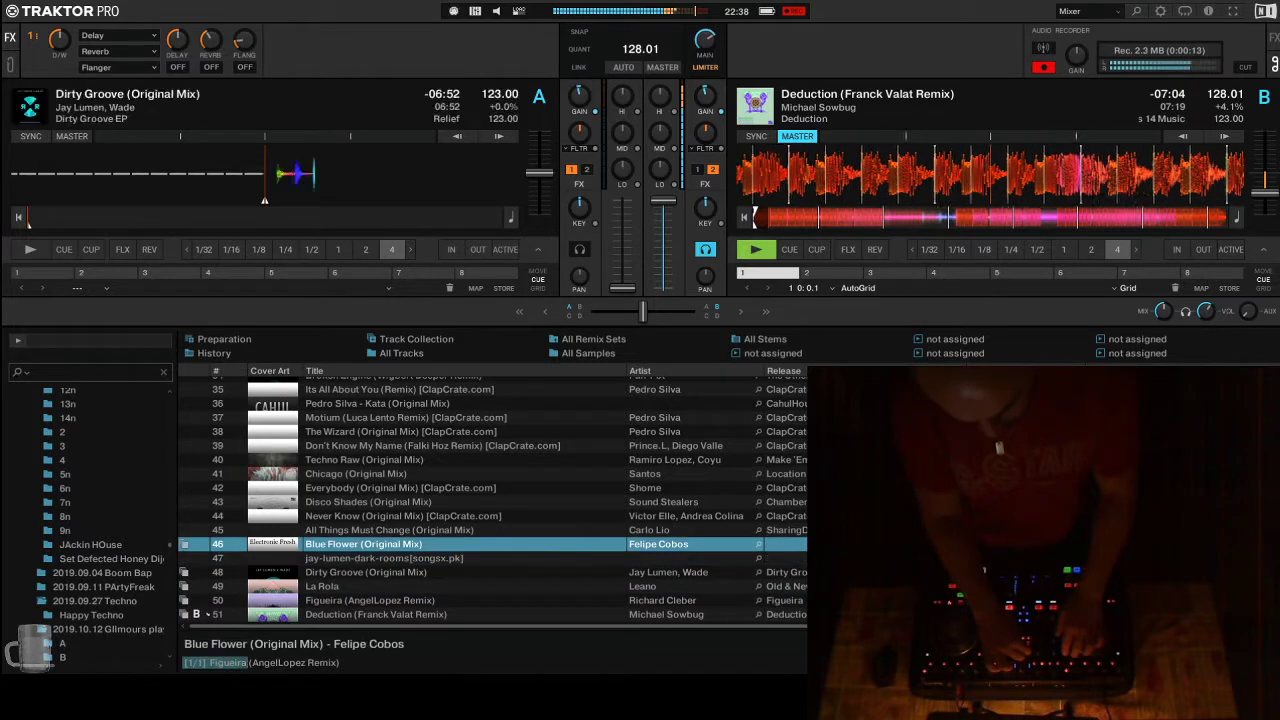
Load Blue Flower (Original Mix), followed by All Things Must Change (Original Mix), into deck A.
key("ctrl+Left")
key("Up")
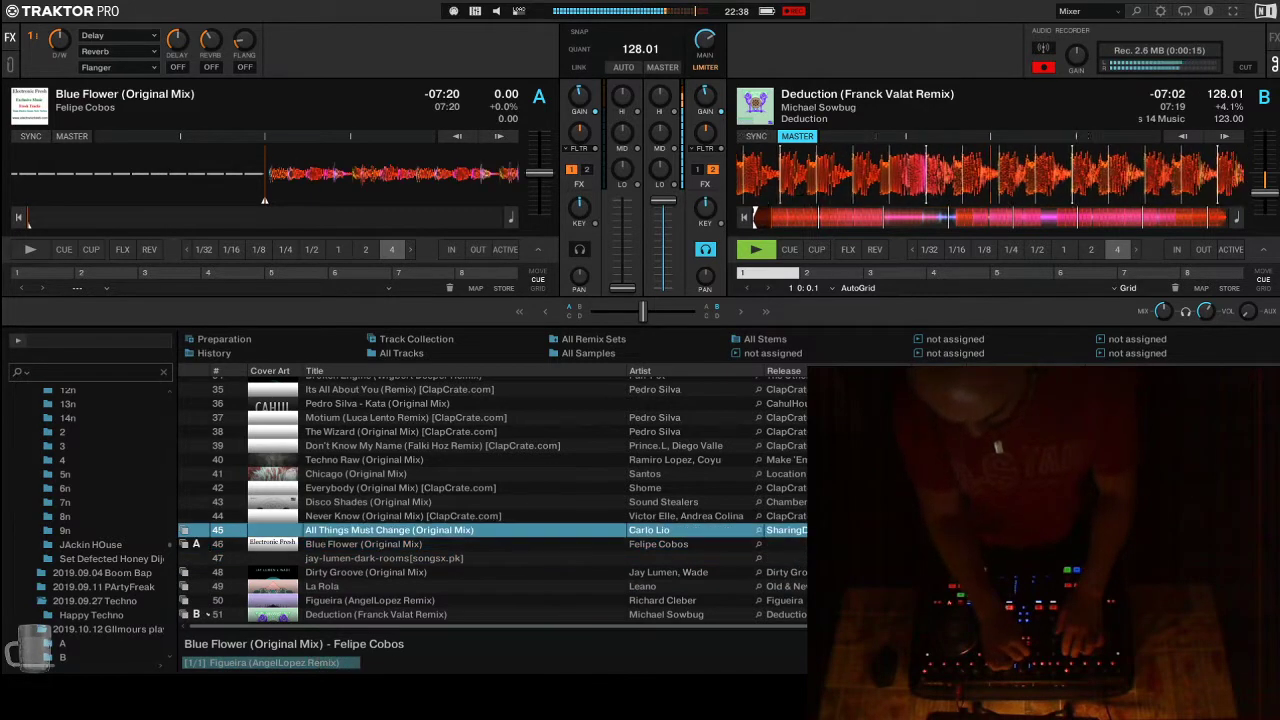
key("ctrl+Left")
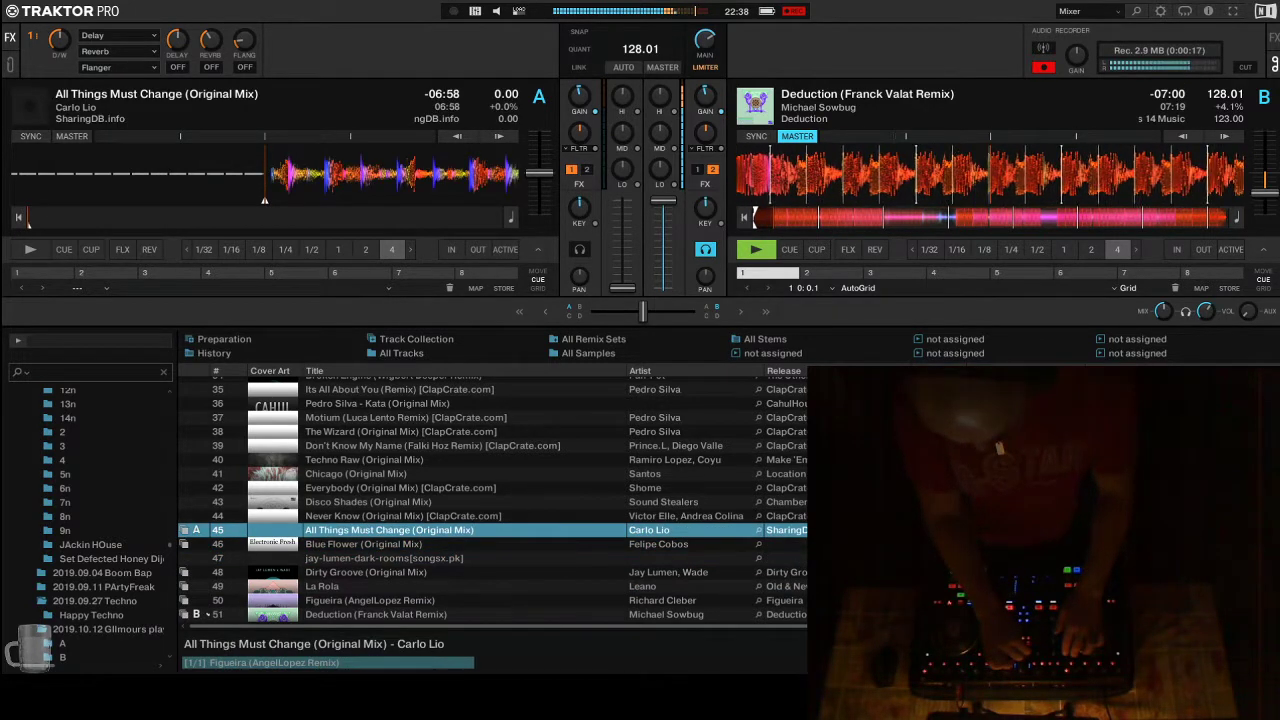
Load Everybody (Original Mix) from the playlist into deck A.
key("Up")
key("Up")
key("Up")
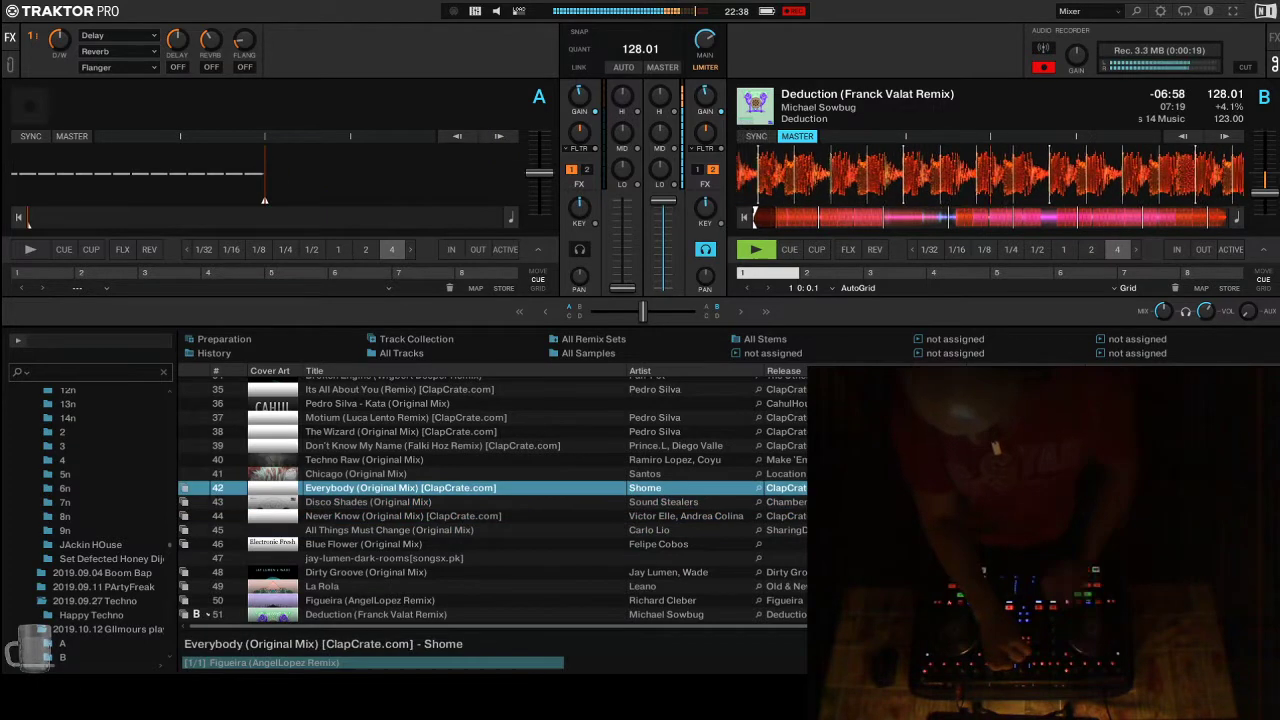
key("ctrl+Left")
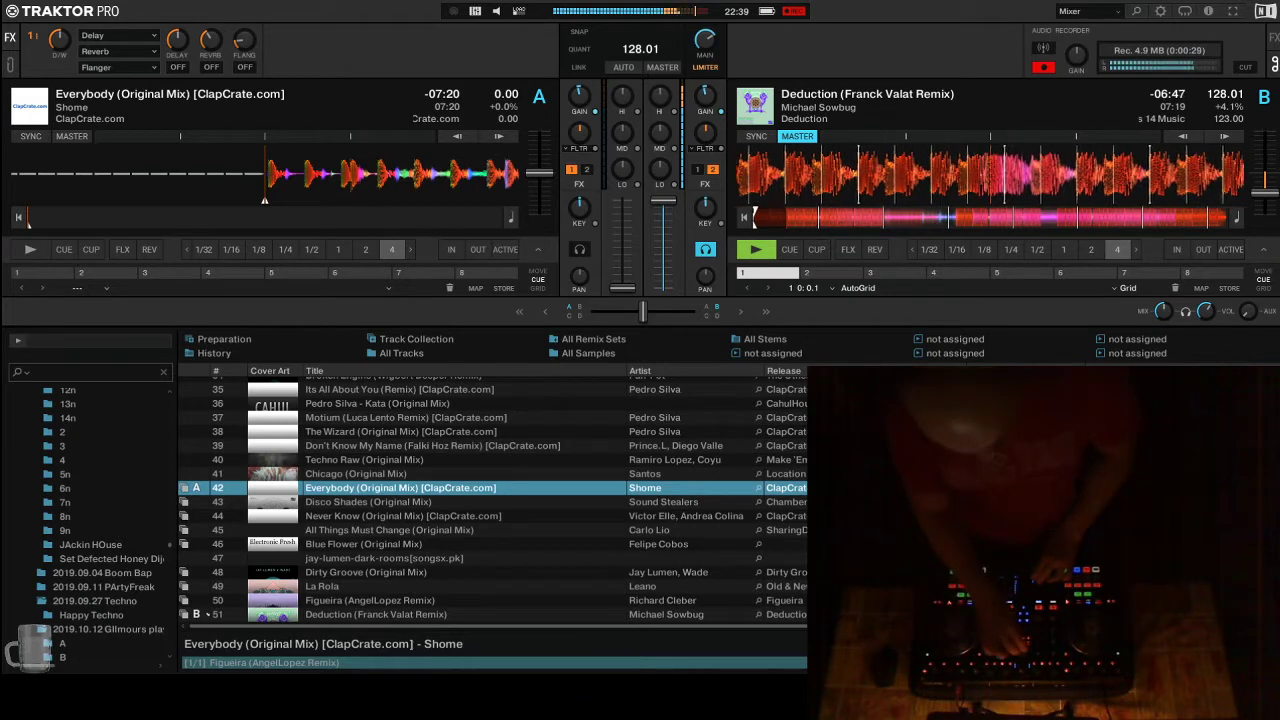
Browse the playlist from Deduction (Franck Valat Remix) up to Etienne (Original Mix) and back down to This Then That (Coyu Remix).
left_click(375, 614)
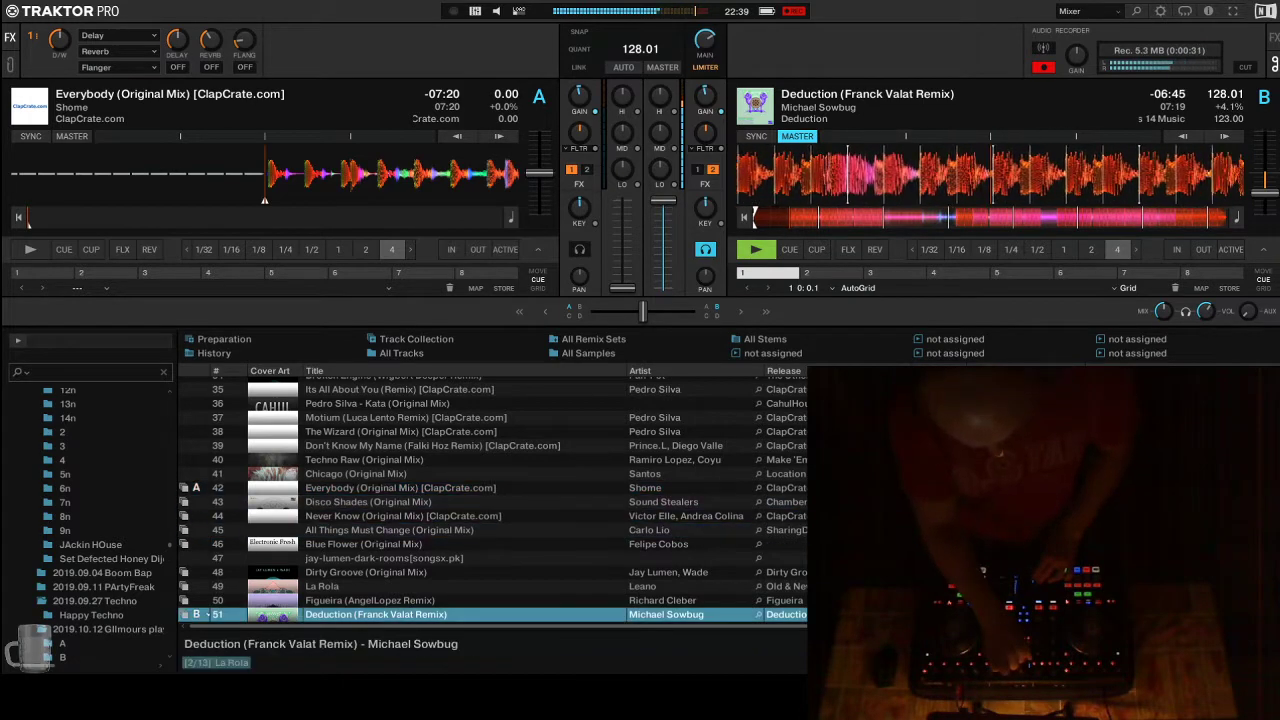
key("Up")
key("Up")
key("Up")
key("Up")
key("Up")
key("Up")
key("Up")
key("Up")
key("Up")
key("Up")
key("Up")
key("Up")
key("Up")
key("Up")
key("Up")
key("Up")
key("Up")
key("Up")
key("Up")
key("Up")
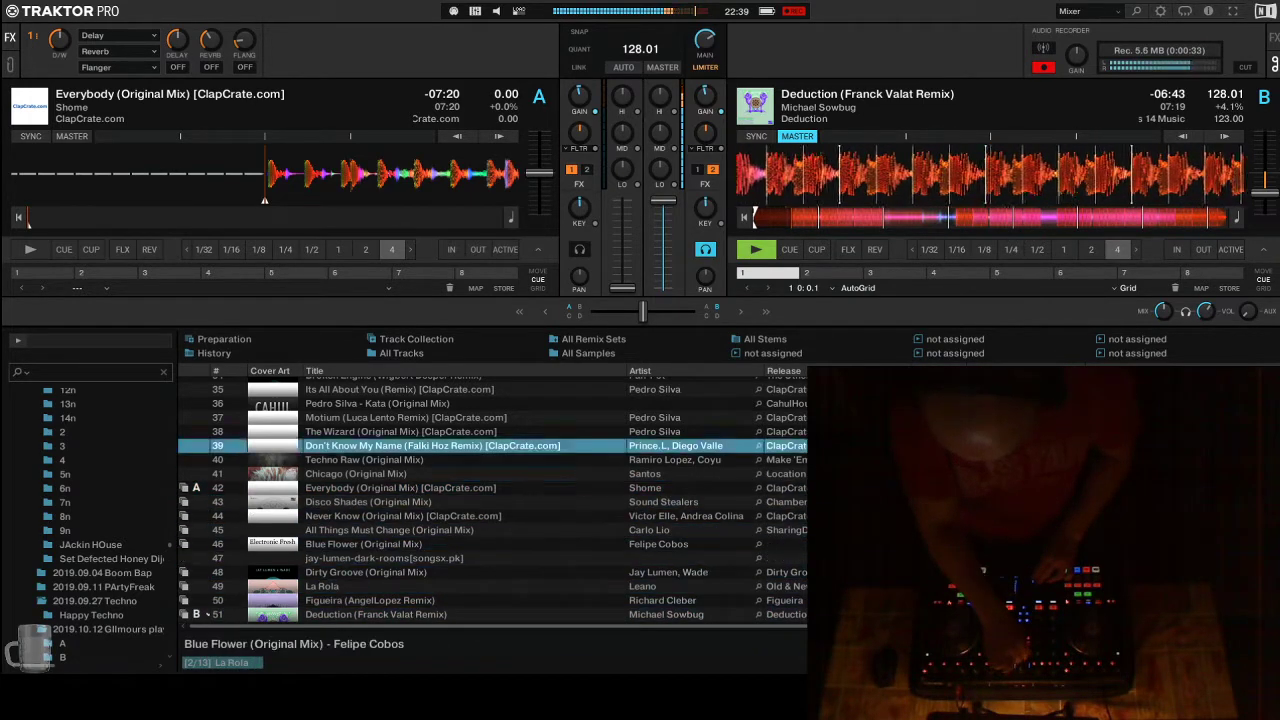
key("Up")
key("Up")
key("Up")
key("Up")
key("Up")
key("Up")
key("Up")
key("Up")
key("Up")
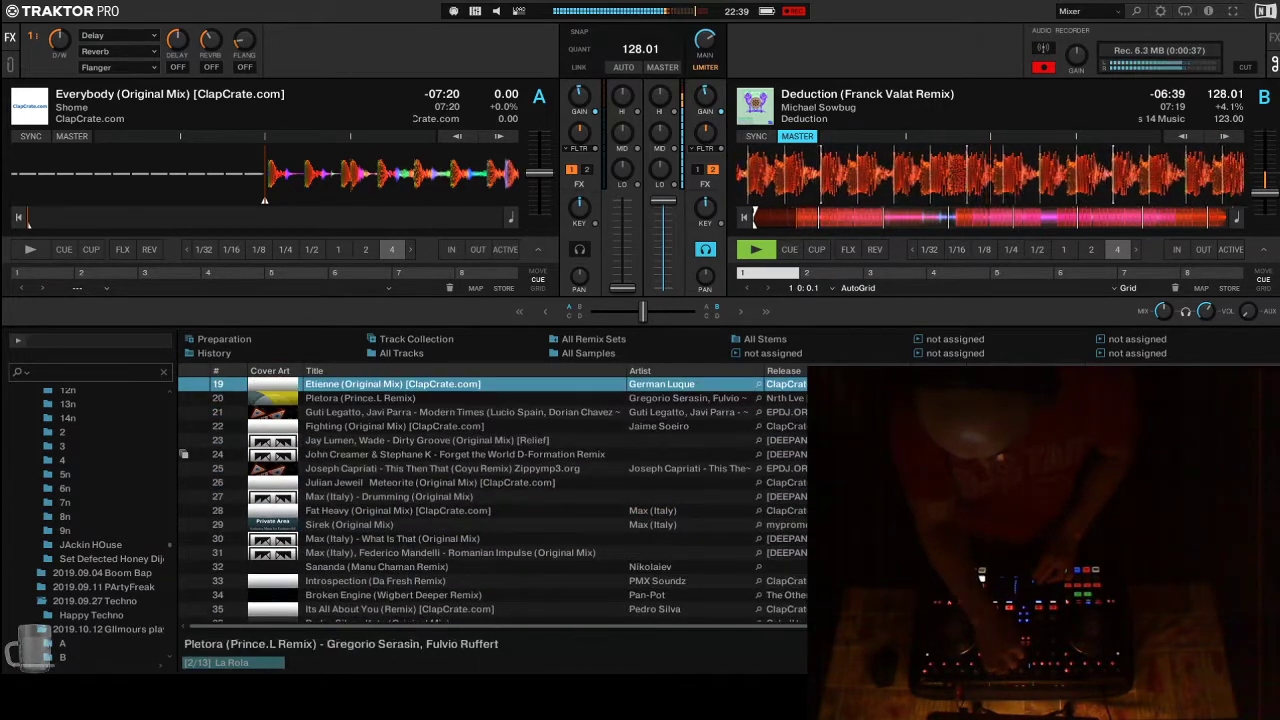
key("Down")
key("Down")
key("Down")
key("Down")
key("Down")
key("Down")
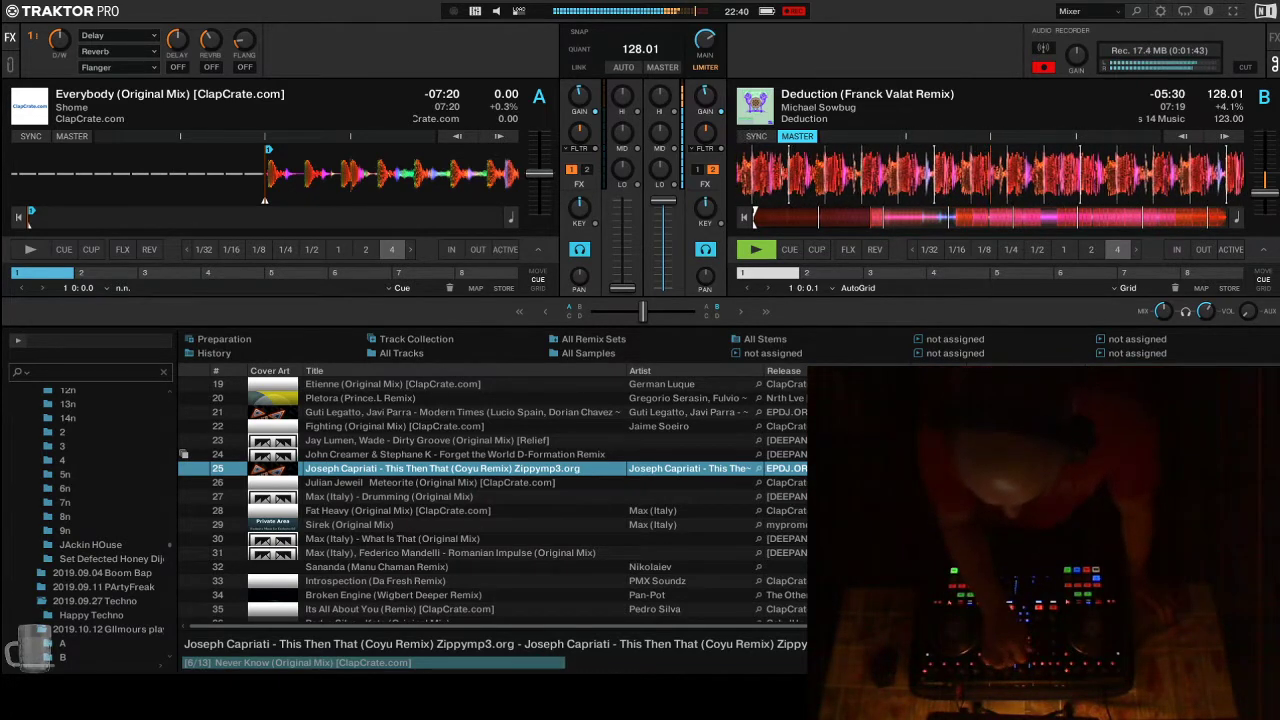
Examine the playlist's closing tracks down to Deduction (Franck Valat Remix) and back up to Disco Shades (Original Mix).
key("Down")
key("Down")
key("Down")
key("Down")
key("Down")
key("Down")
key("Down")
key("Down")
key("Down")
key("Down")
key("Down")
key("Down")
key("Down")
key("Down")
key("Down")
key("Down")
key("Down")
key("Down")
key("Down")
key("Down")
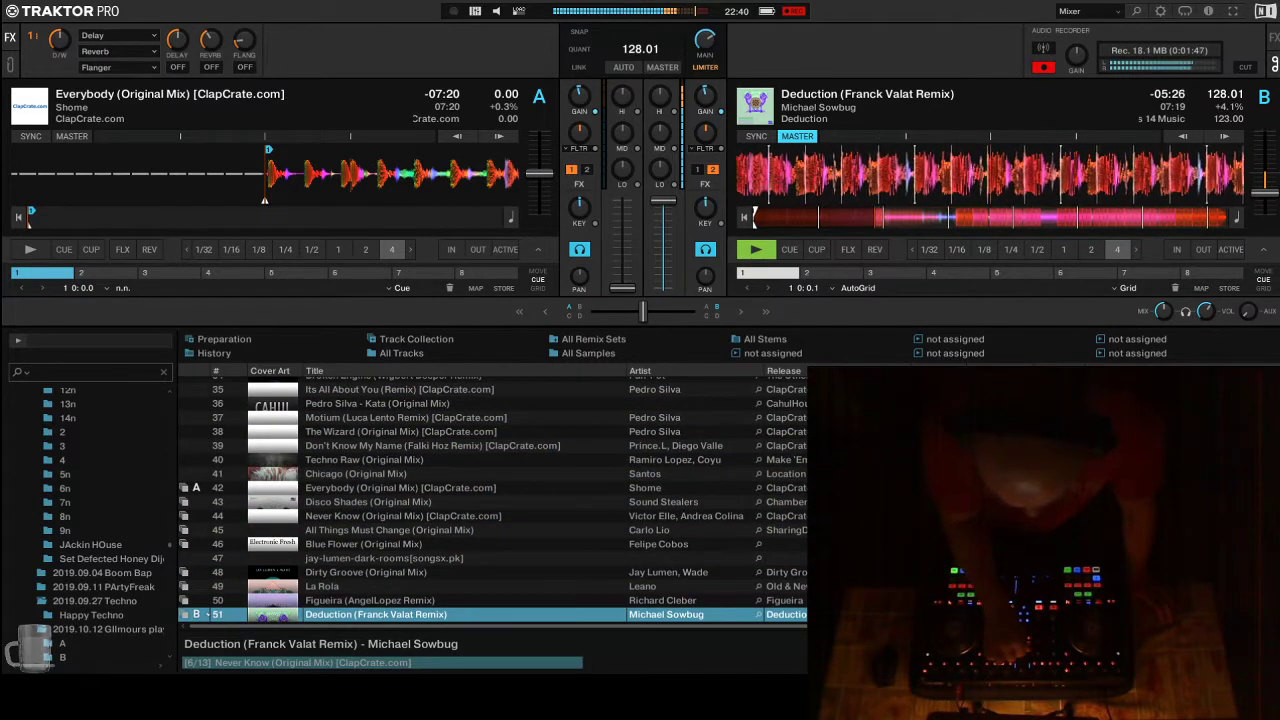
key("Up")
key("Up")
key("Up")
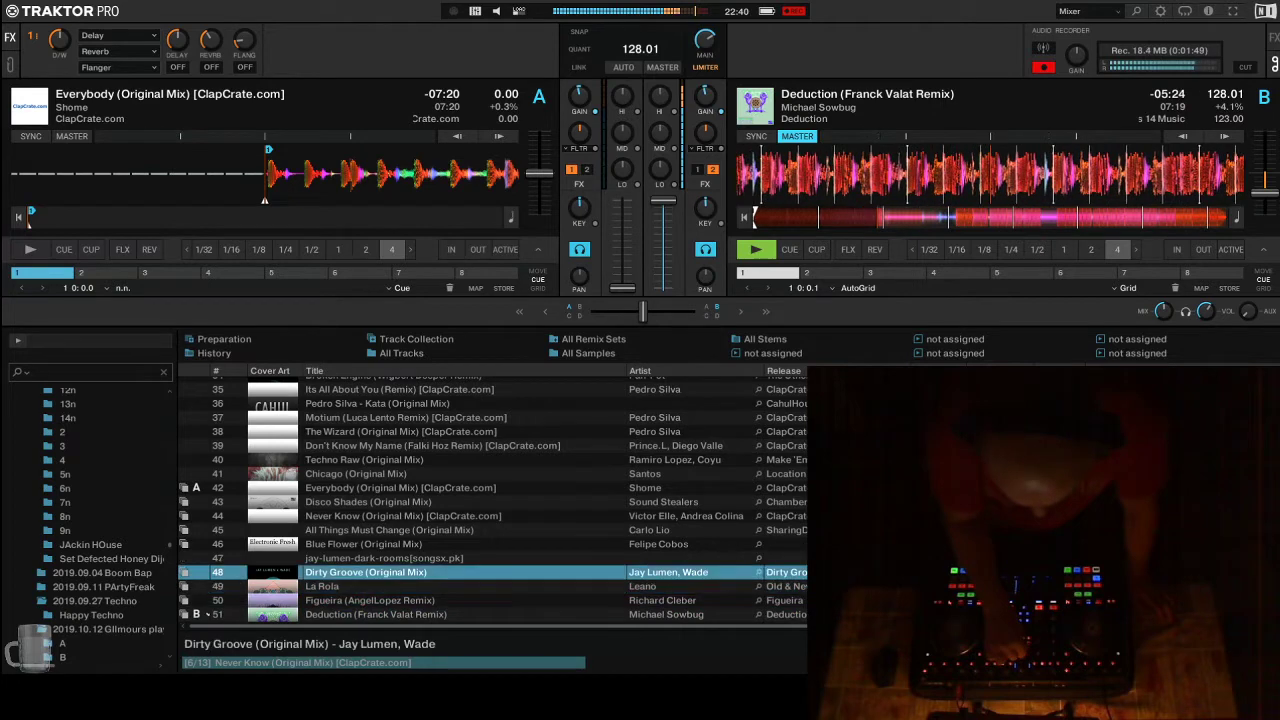
key("Down")
key("Down")
key("Down")
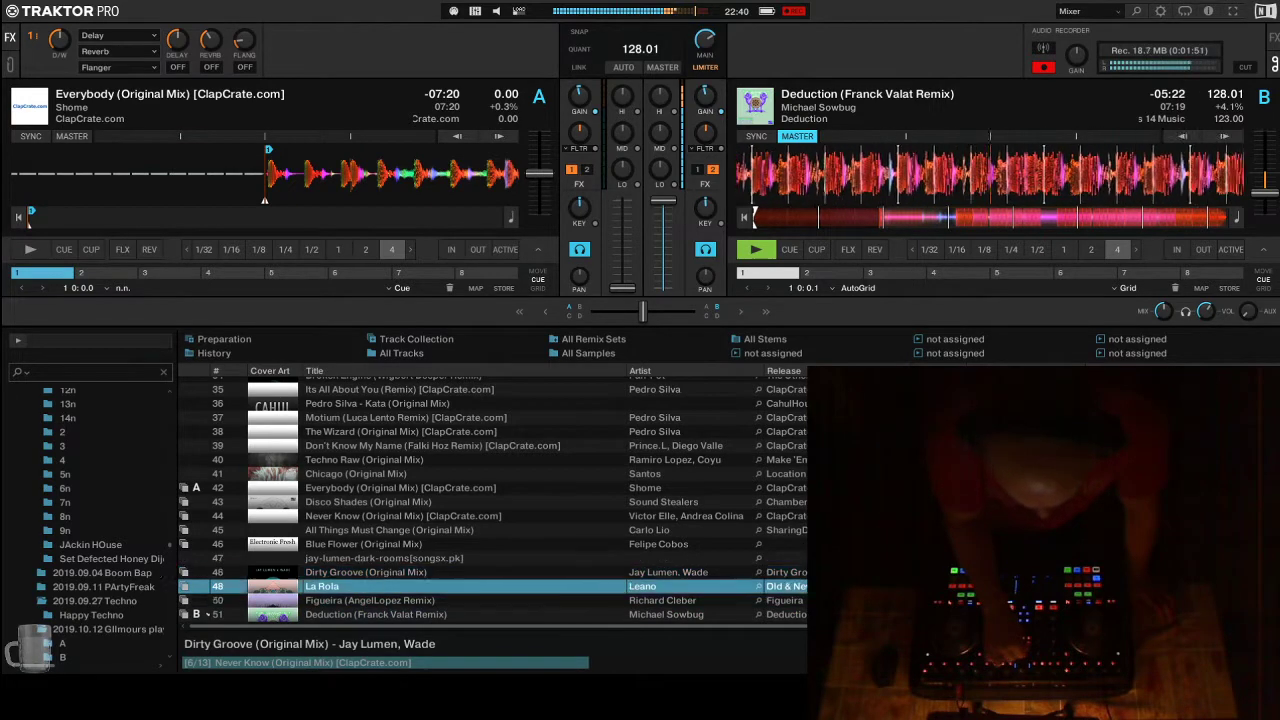
key("Up")
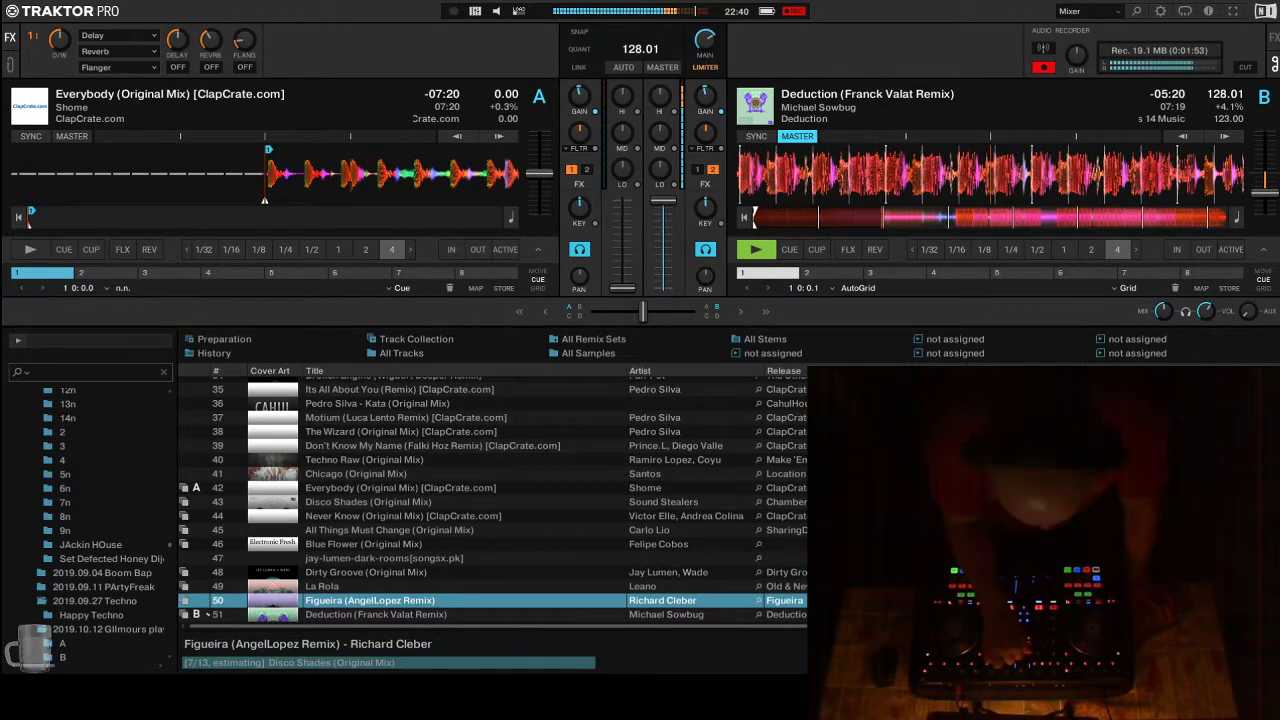
key("Up")
key("Up")
key("Up")
key("Up")
key("Up")
key("Up")
key("Up")
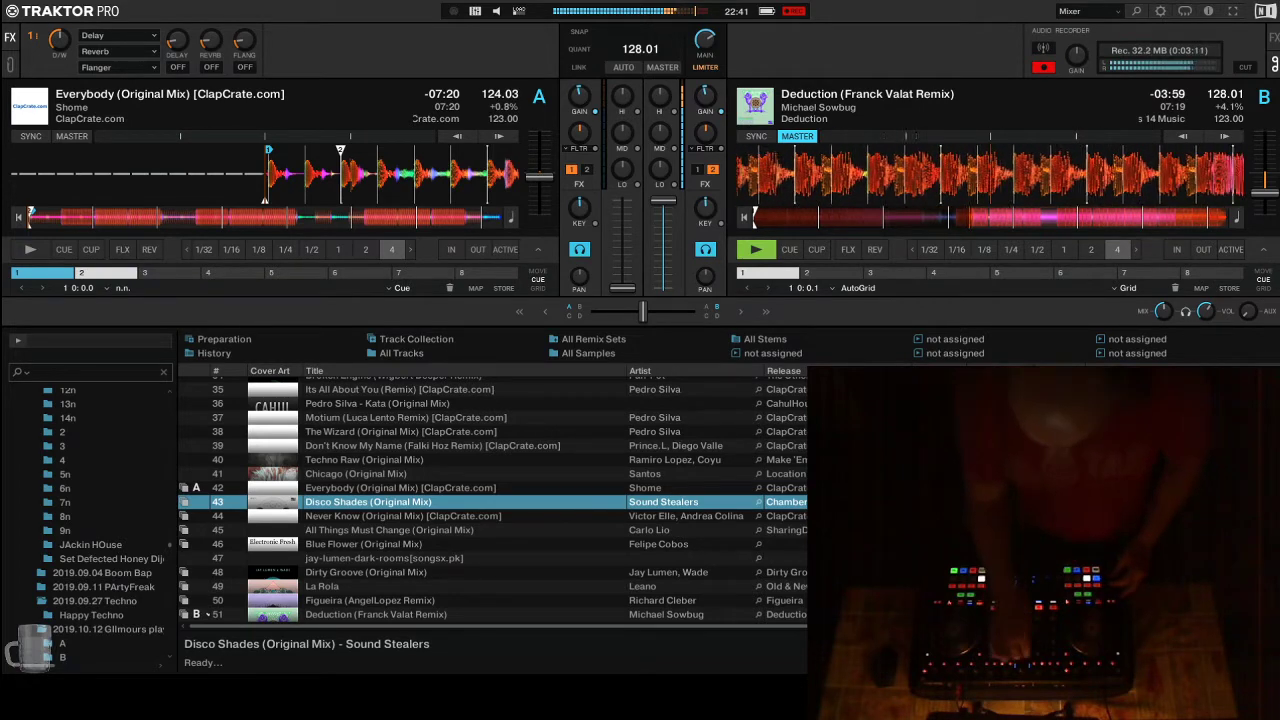
Pick Blue Flower (Original Mix) from the lower part of the playlist and load it into deck A.
key("Down")
key("Down")
key("Down")
key("Down")
key("Down")
key("Down")
key("Down")
key("Down")
key("Up")
key("Up")
key("Up")
key("Up")
key("Up")
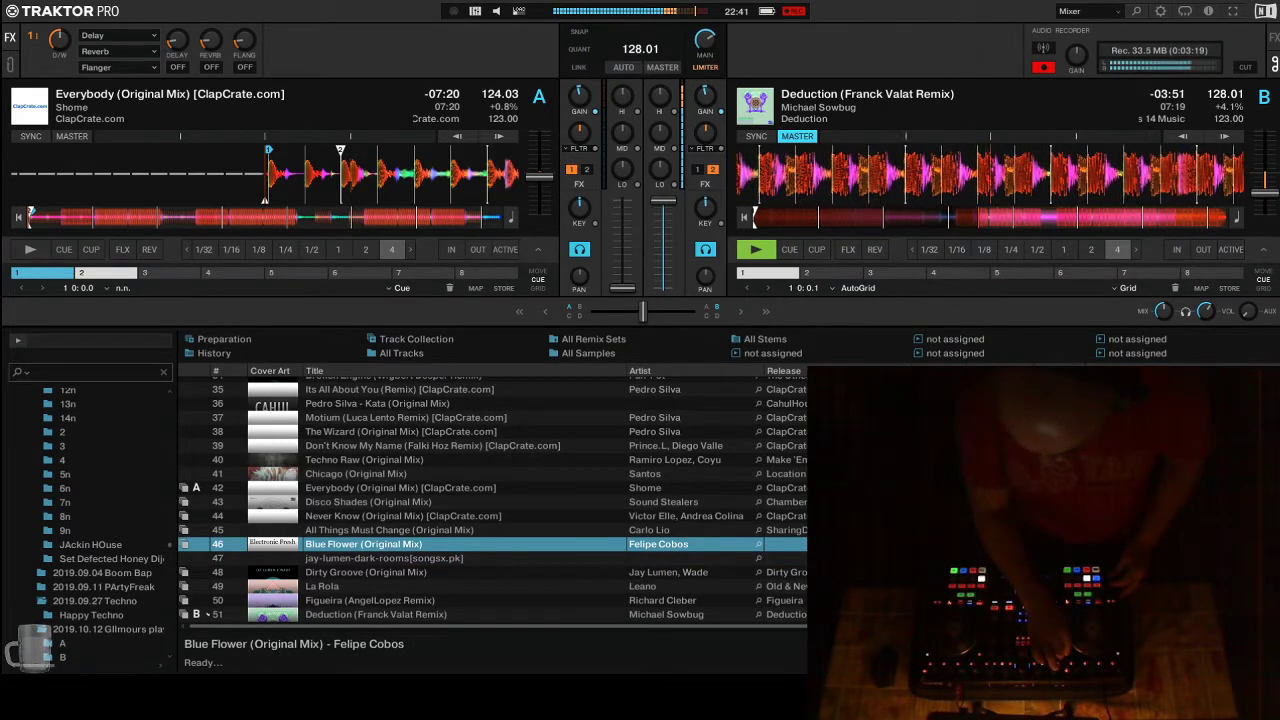
key("ctrl+Left")
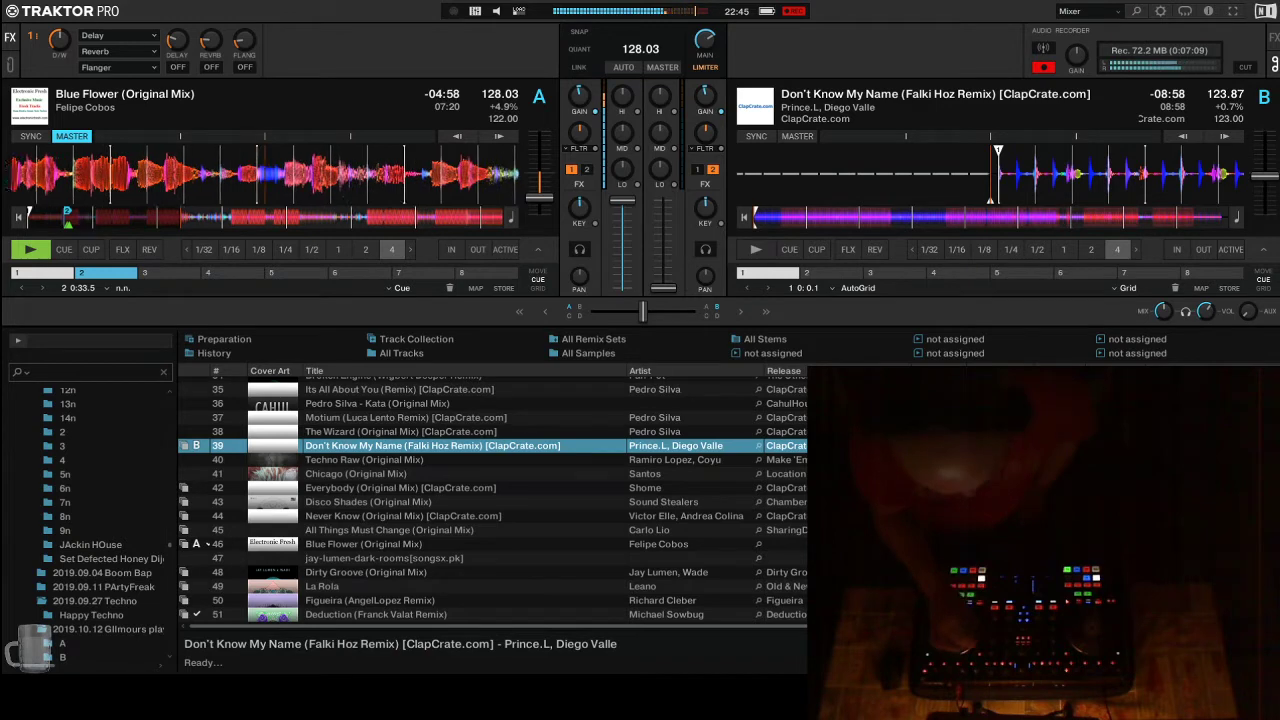
Look through the neighbouring tracks and load The Wizard (Original Mix) into deck B.
key("Down")
key("Down")
key("Down")
key("Down")
key("Down")
key("Down")
key("Down")
key("Up")
key("Up")
key("Up")
key("Up")
key("Up")
key("Up")
key("Up")
key("Up")
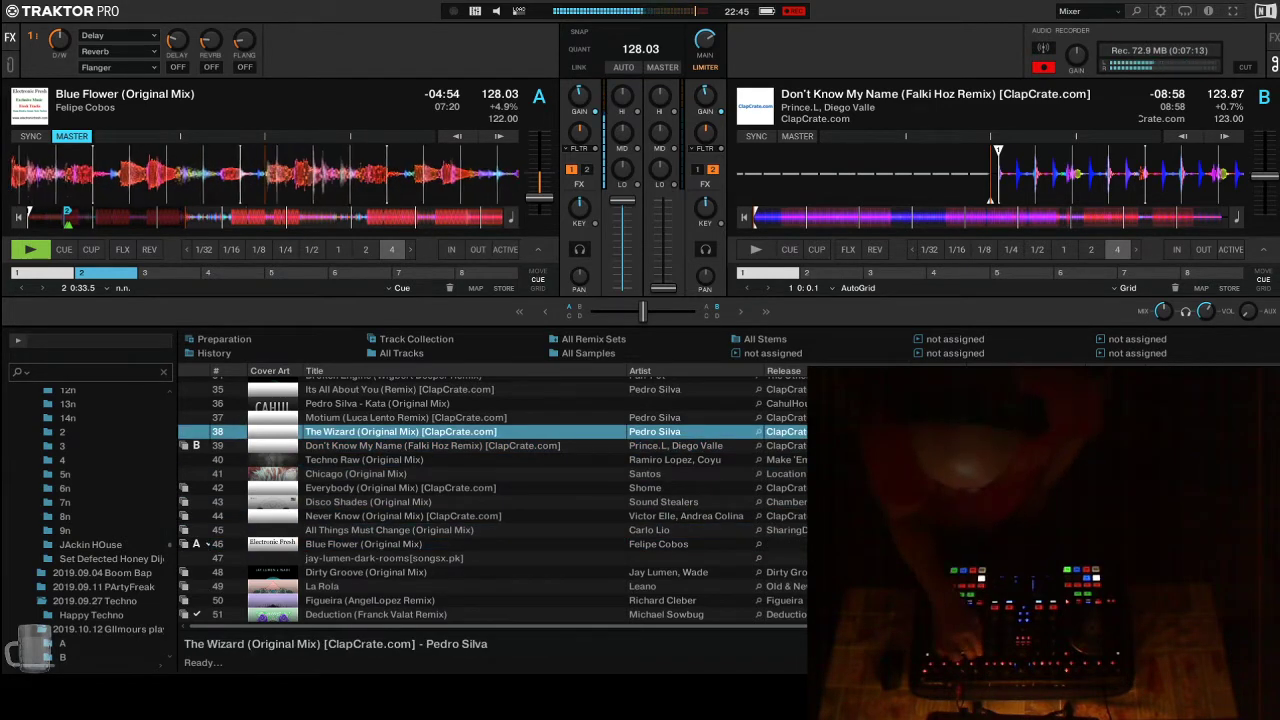
key("ctrl+Right")
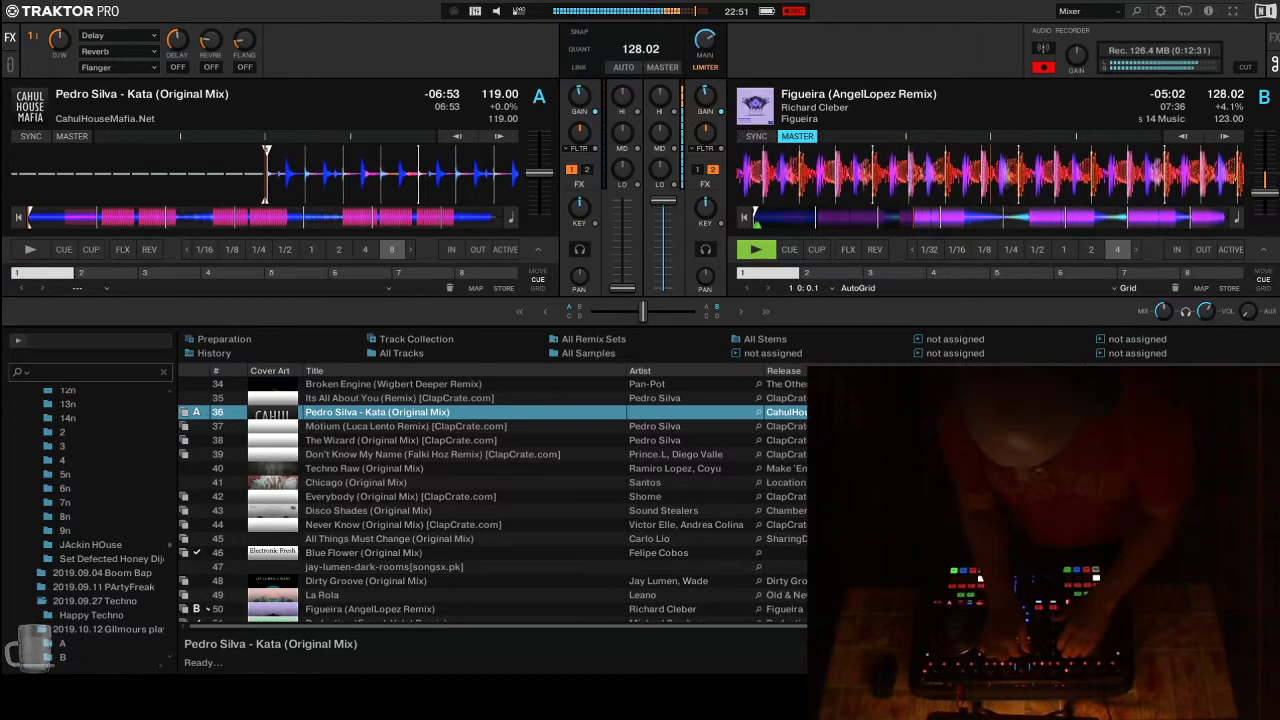
Load Its All About You (Remix) into deck A.
left_click(400, 398)
key("ctrl+Left")
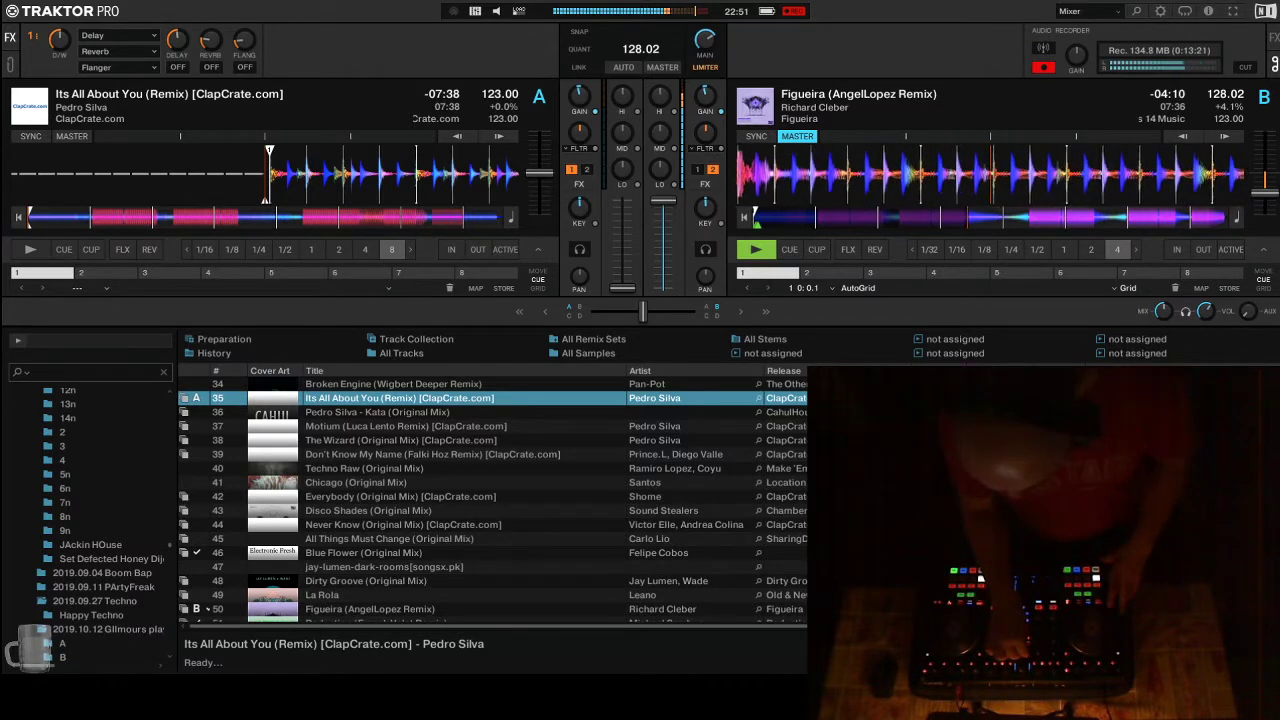
Load What Is That (Original Mix), followed by Sirek (Original Mix), into deck A.
key("Down")
key("Down")
key("Down")
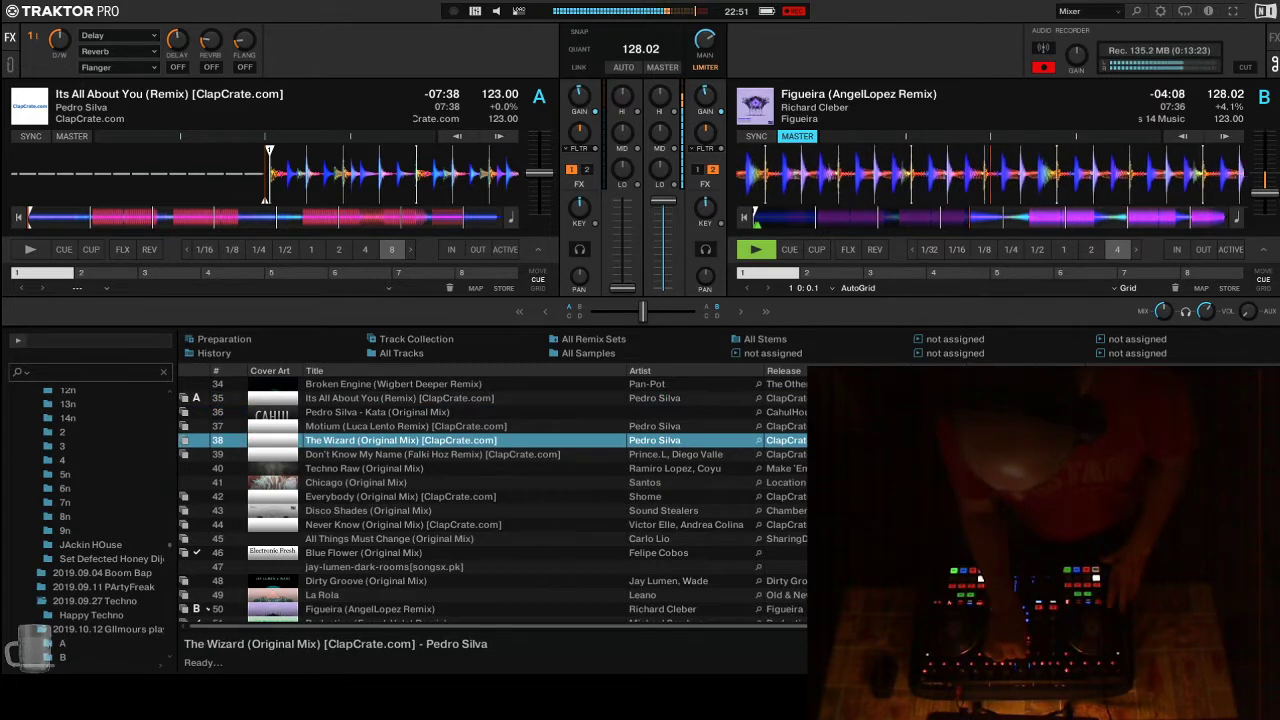
key("Up")
key("Up")
key("Up")
key("Up")
key("Up")
key("Up")
key("Up")
key("Up")
key("Up")
key("Down")
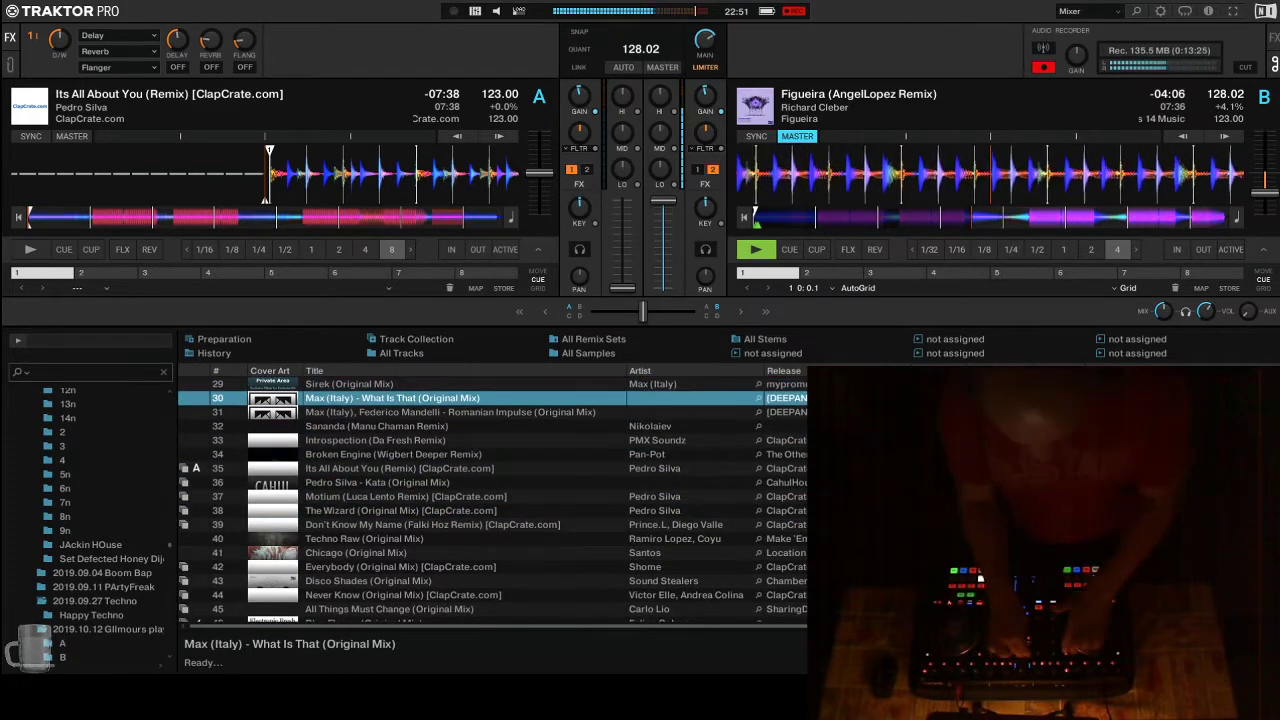
key("ctrl+Left")
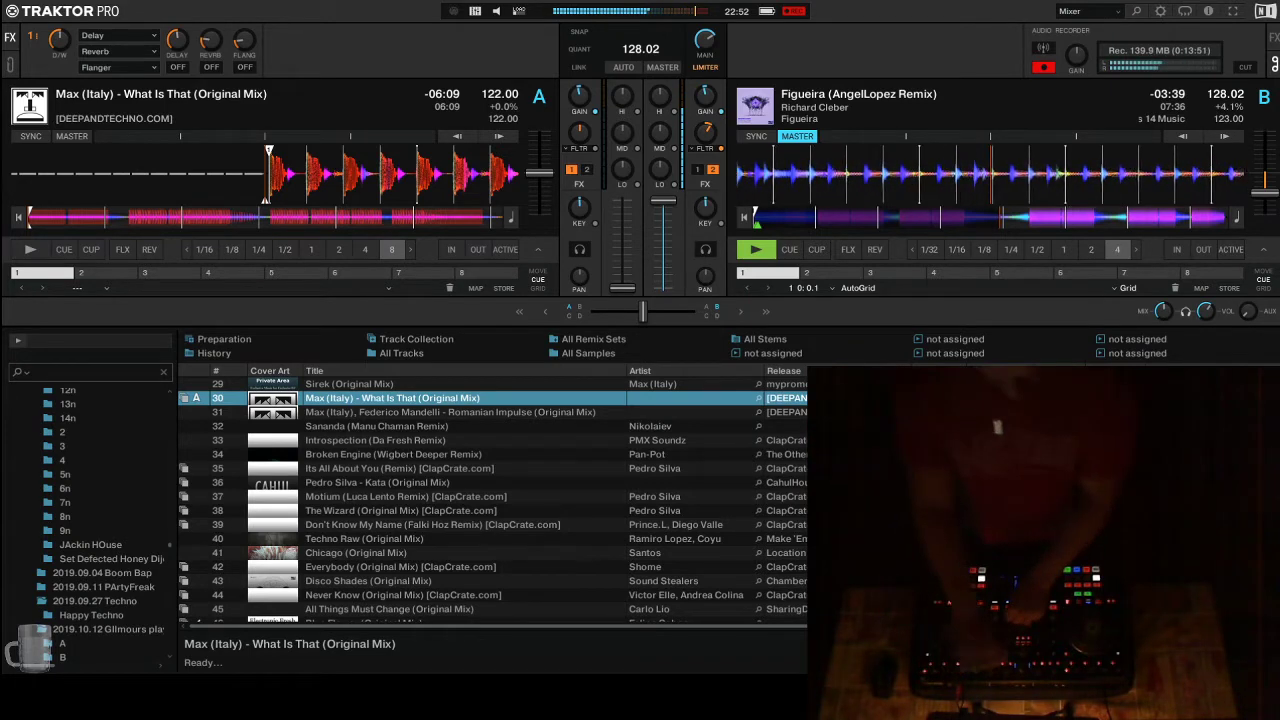
left_click(350, 384)
key("ctrl+Left")
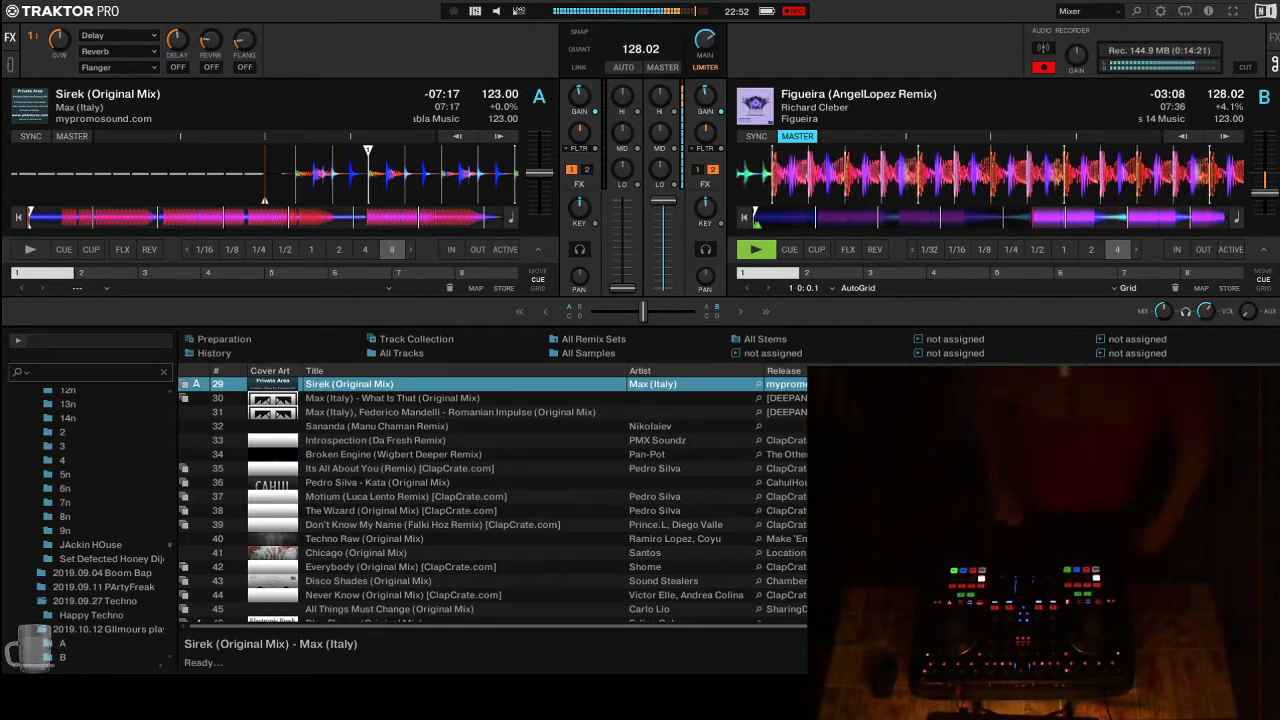
Pick Don't Know My Name (Falki Hoz Remix) from the playlist and load it into deck A.
key("Down")
key("Down")
key("Down")
key("Down")
key("Down")
key("Down")
key("Down")
key("Down")
key("Down")
key("Down")
key("Down")
key("Down")
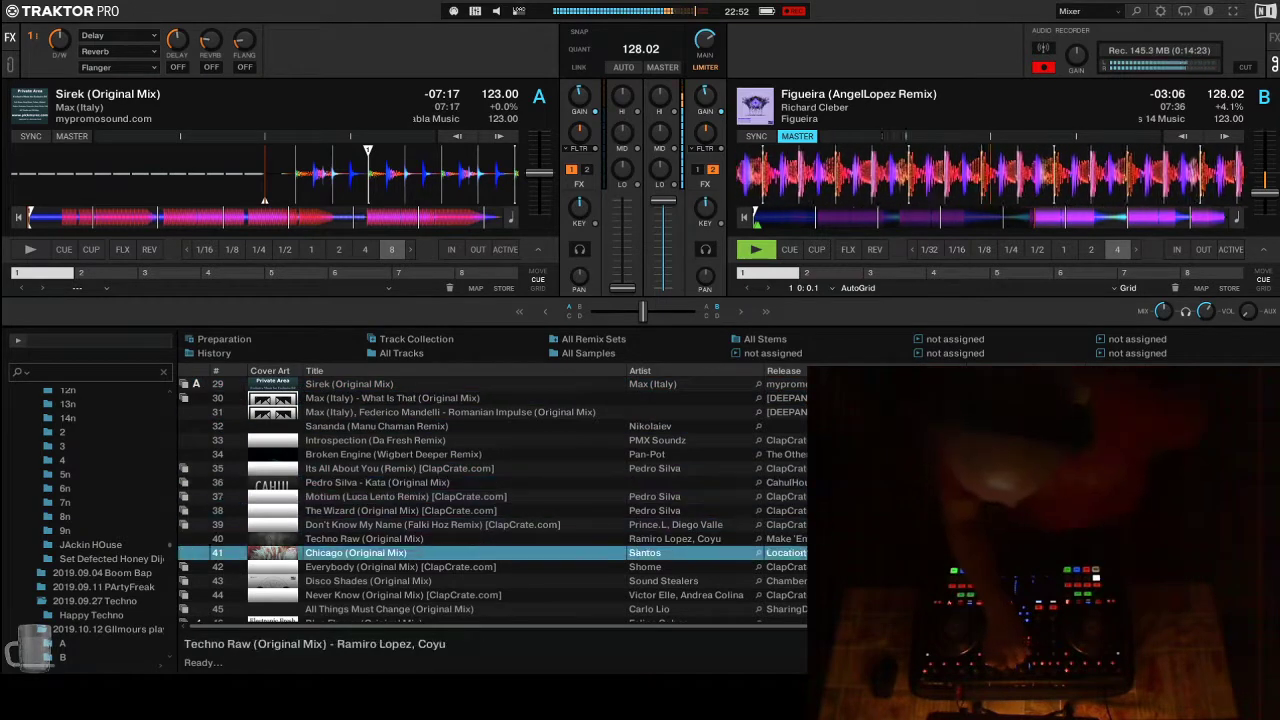
key("Up")
key("Up")
key("ctrl+Left")
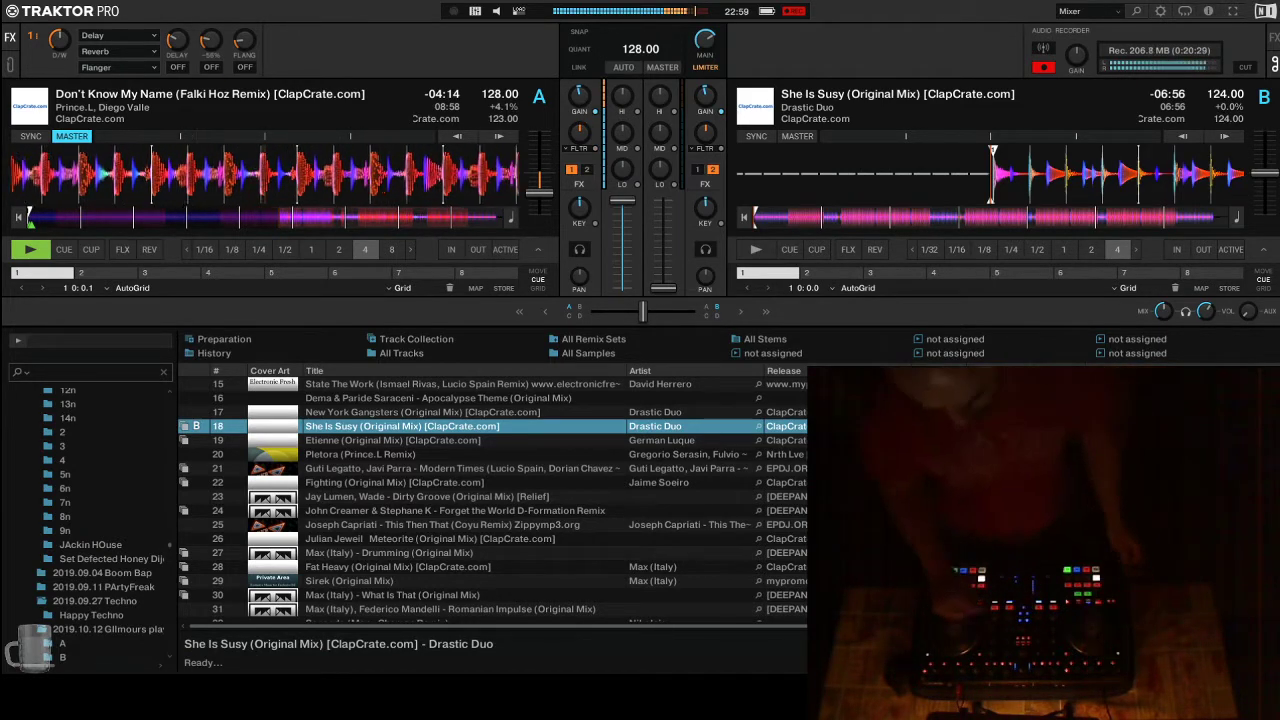
Load New York Gangsters (Original Mix), followed by Apocalypse Theme (Original Mix), into deck B.
left_click(420, 412)
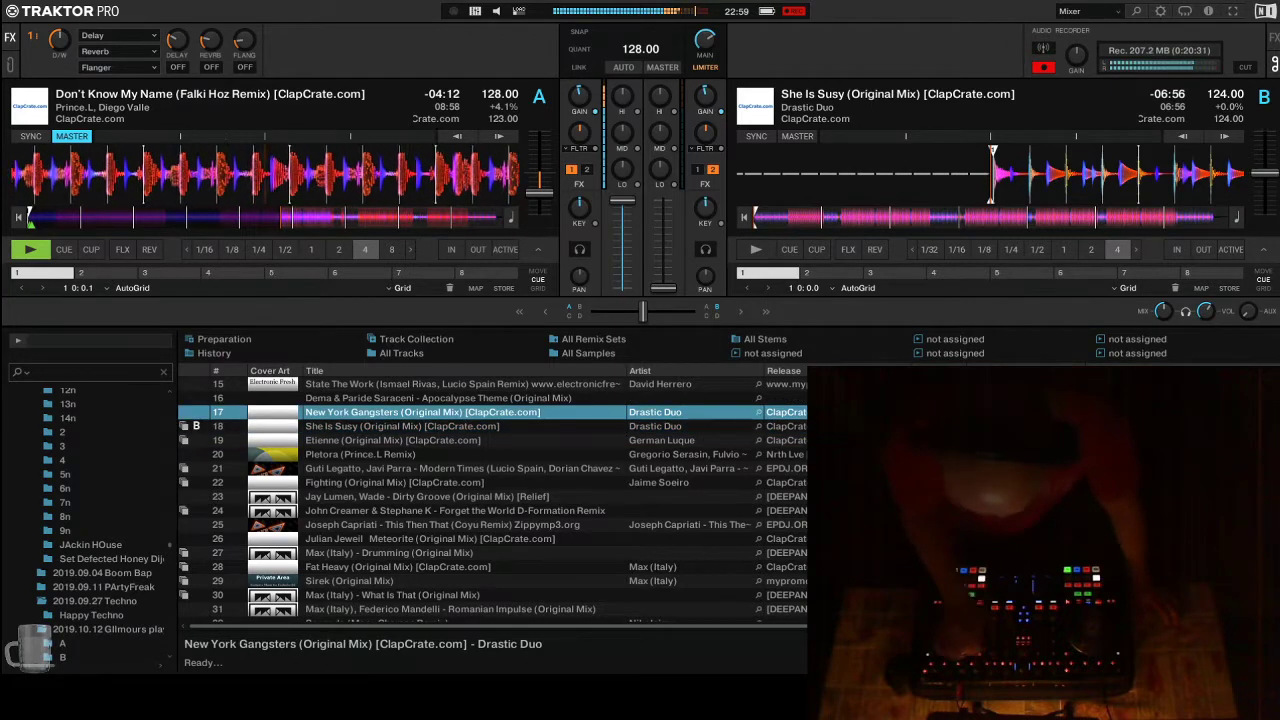
left_click(438, 398)
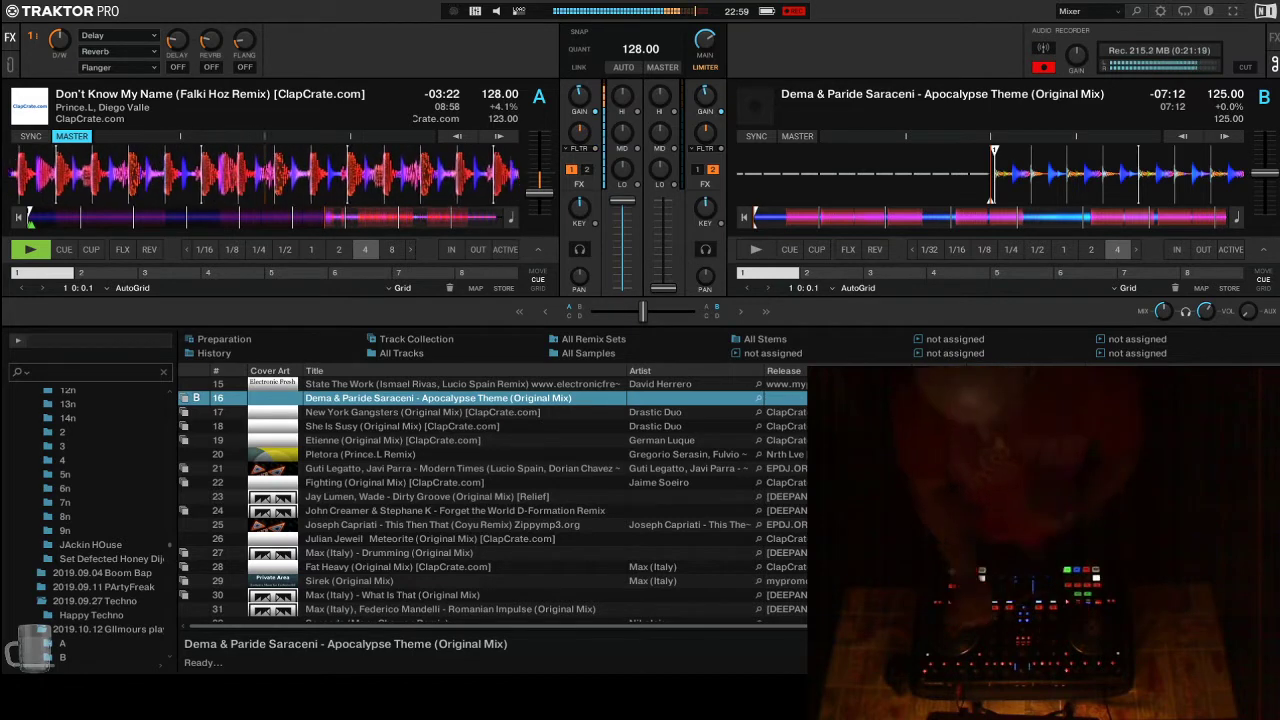
Pick State The Work (Ismael Rivas, Lucio Spain Remix) from the playlist and load it into deck B.
key("Up")
key("Up")
key("Up")
key("Up")
key("Up")
key("Up")
key("Up")
key("Up")
key("Up")
key("Up")
key("Up")
key("Up")
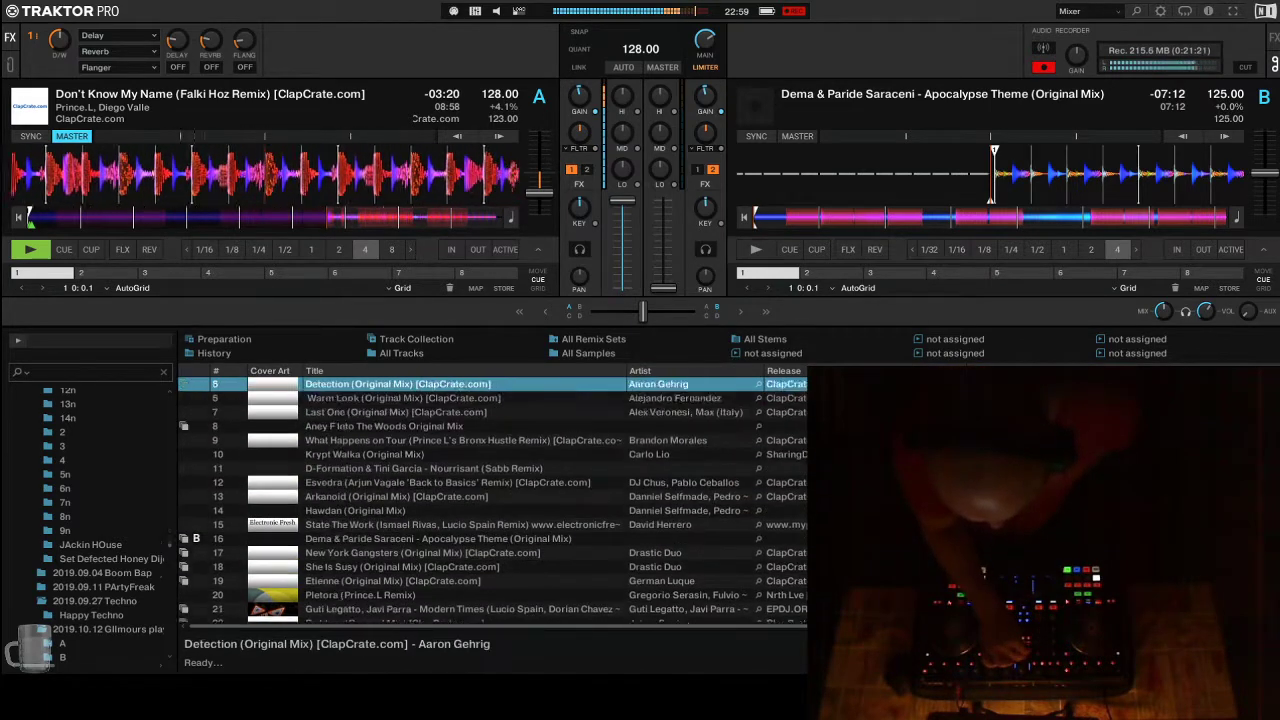
key("Down")
key("Down")
key("Down")
key("Down")
key("Down")
key("Down")
key("Down")
key("Down")
key("Down")
key("Down")
key("Down")
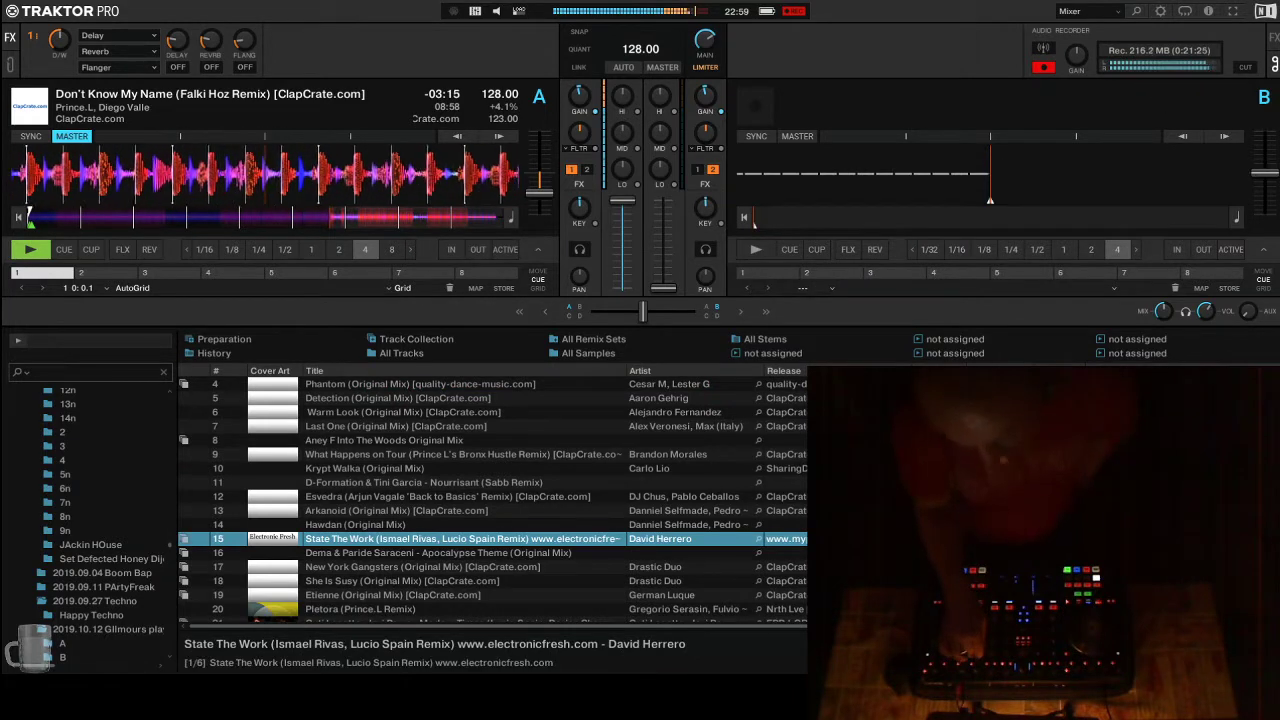
Pick Everybody (Original Mix) from further down the playlist and load it into deck B.
key("Down")
key("Down")
key("Down")
key("Down")
key("Down")
key("Down")
key("Down")
key("Down")
key("Down")
key("Down")
key("Down")
key("Down")
key("Down")
key("Down")
key("Down")
key("Down")
key("Down")
key("Down")
key("Down")
key("Down")
key("Down")
key("Down")
key("Down")
key("Down")
key("Down")
key("Down")
key("Down")
key("Down")
key("Down")
key("Down")
key("Down")
key("Down")
key("Down")
key("Down")
key("Down")
key("Down")
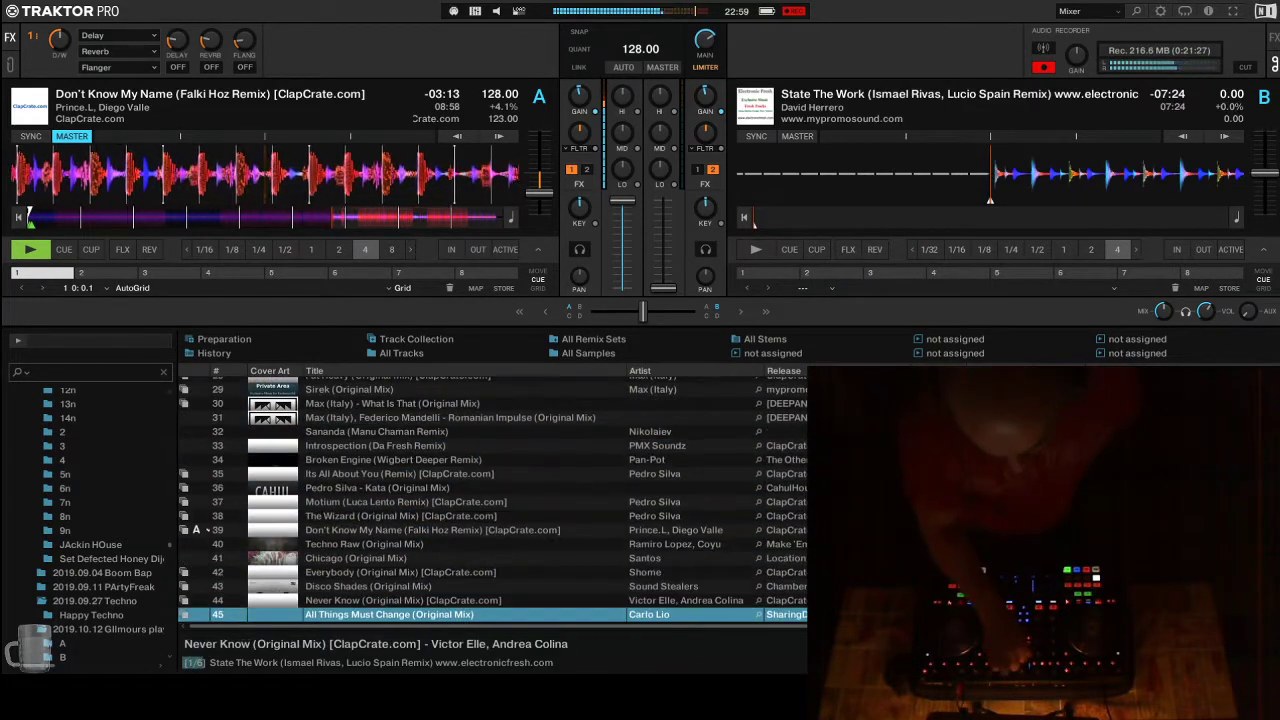
key("Up")
key("Up")
key("Up")
key("Up")
key("Up")
key("Up")
key("Up")
key("Up")
key("Up")
key("Up")
key("Up")
key("Up")
key("Up")
key("Down")
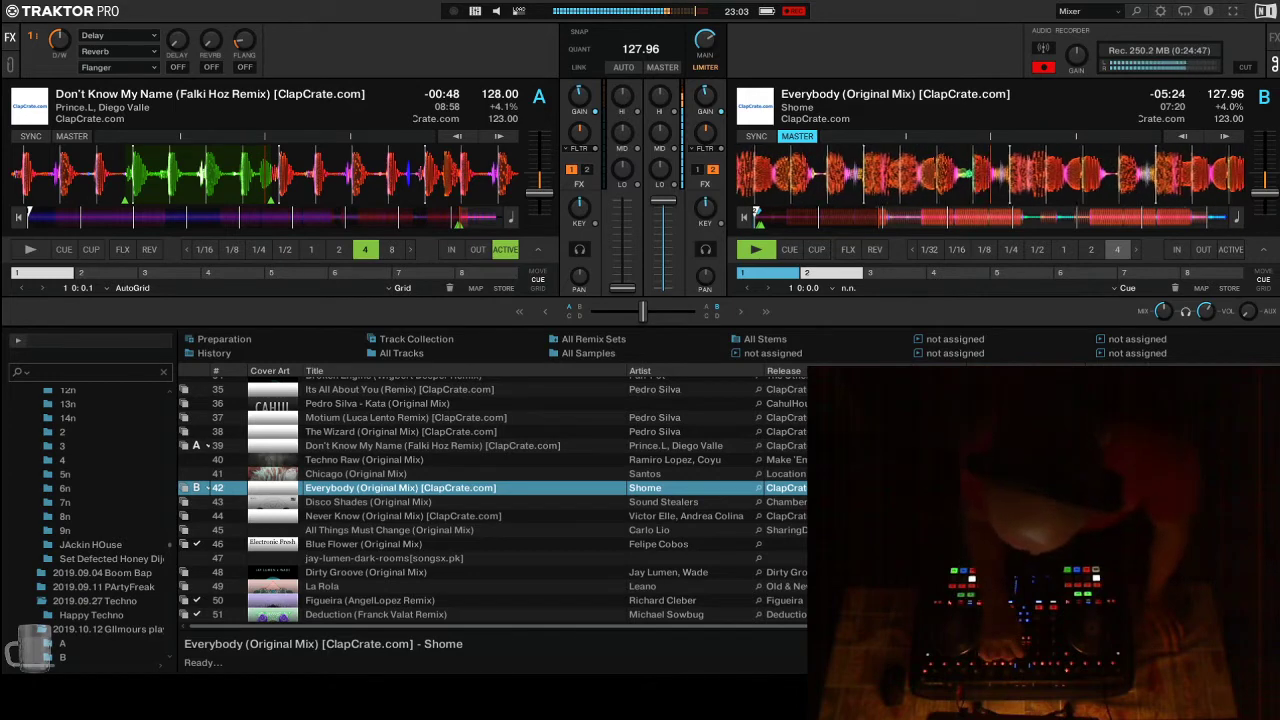
Load Hawdan (Original Mix), followed by Arkanoid (Original Mix), into deck A.
key("Up")
key("Up")
key("Up")
key("Up")
key("Up")
key("Up")
key("Up")
key("Up")
key("Up")
key("Up")
key("Up")
key("Up")
key("Up")
key("Up")
key("Up")
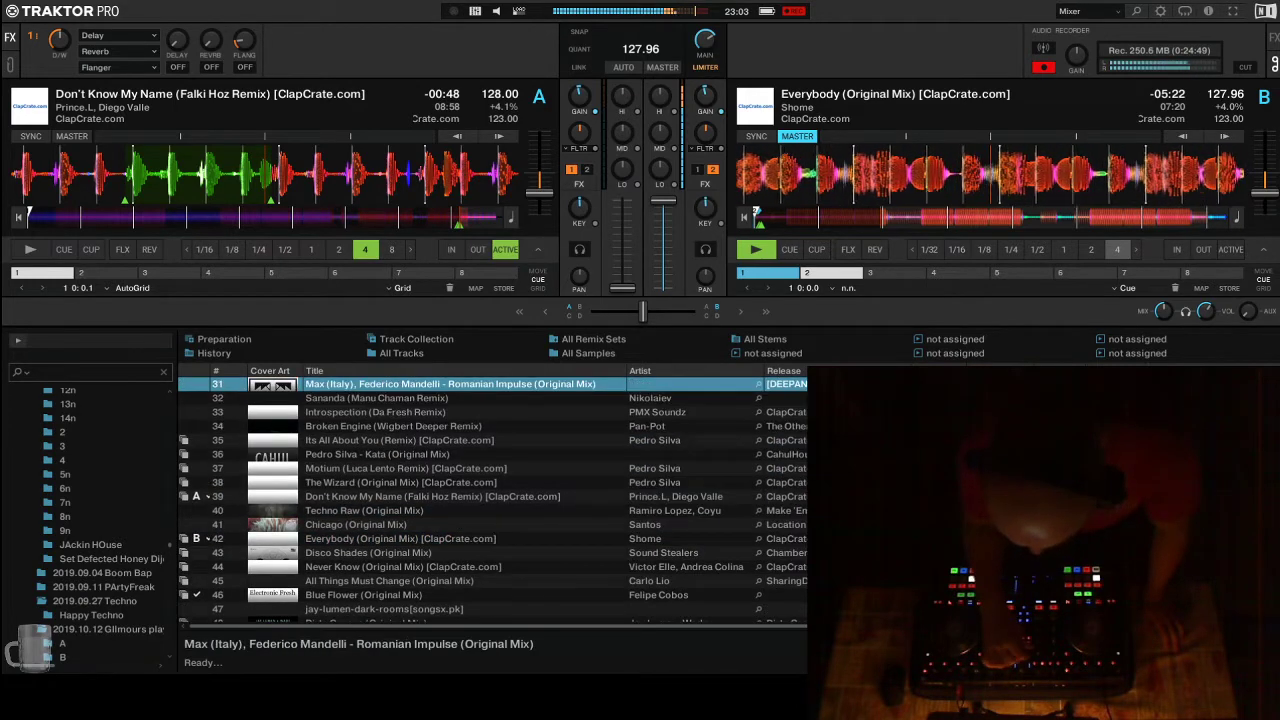
key("Up")
key("Up")
key("Up")
key("Up")
key("Up")
key("Up")
key("Up")
key("Up")
key("Up")
key("Up")
key("Up")
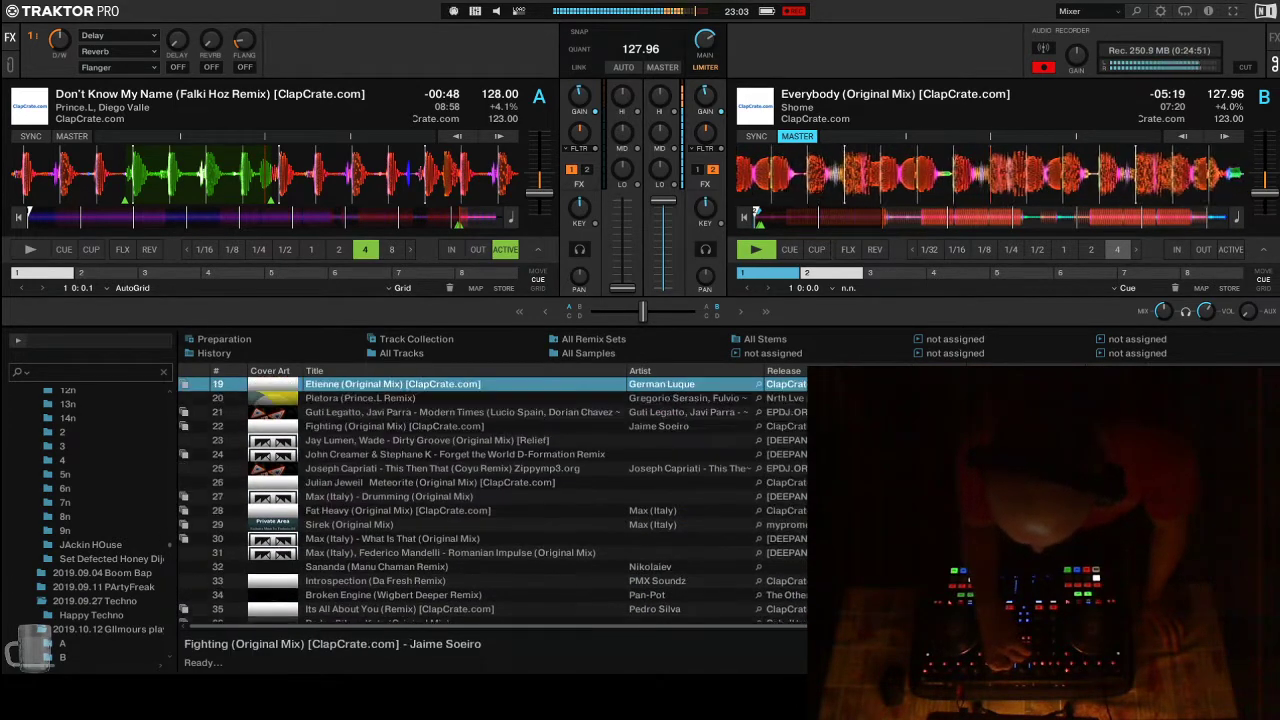
key("Up")
key("Up")
key("Up")
key("Up")
key("Up")
key("Down")
key("Down")
key("Down")
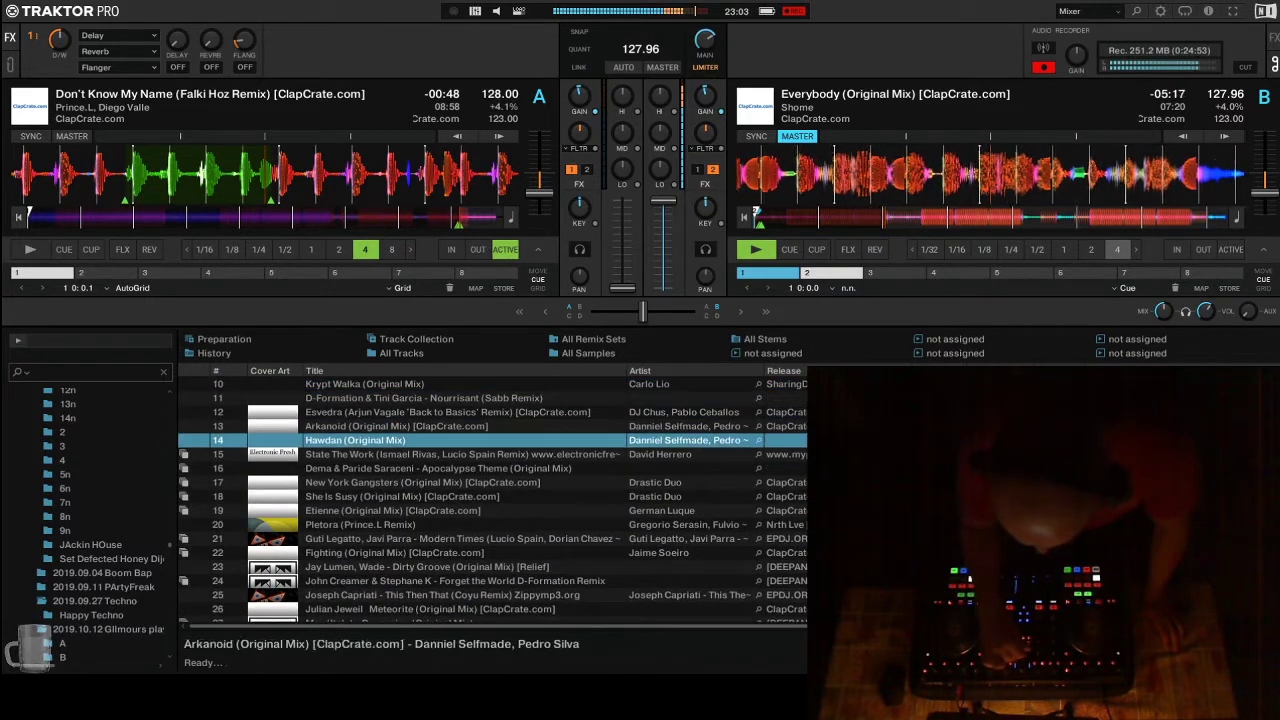
key("ctrl+Left")
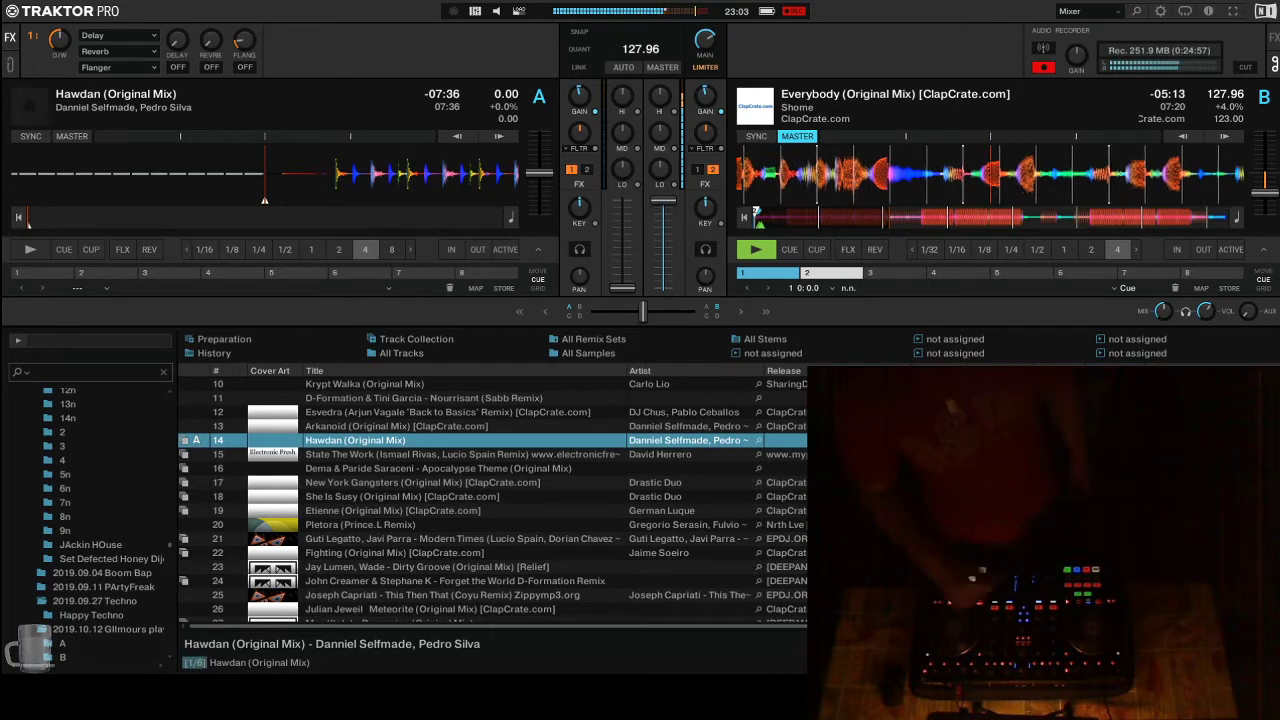
key("Up")
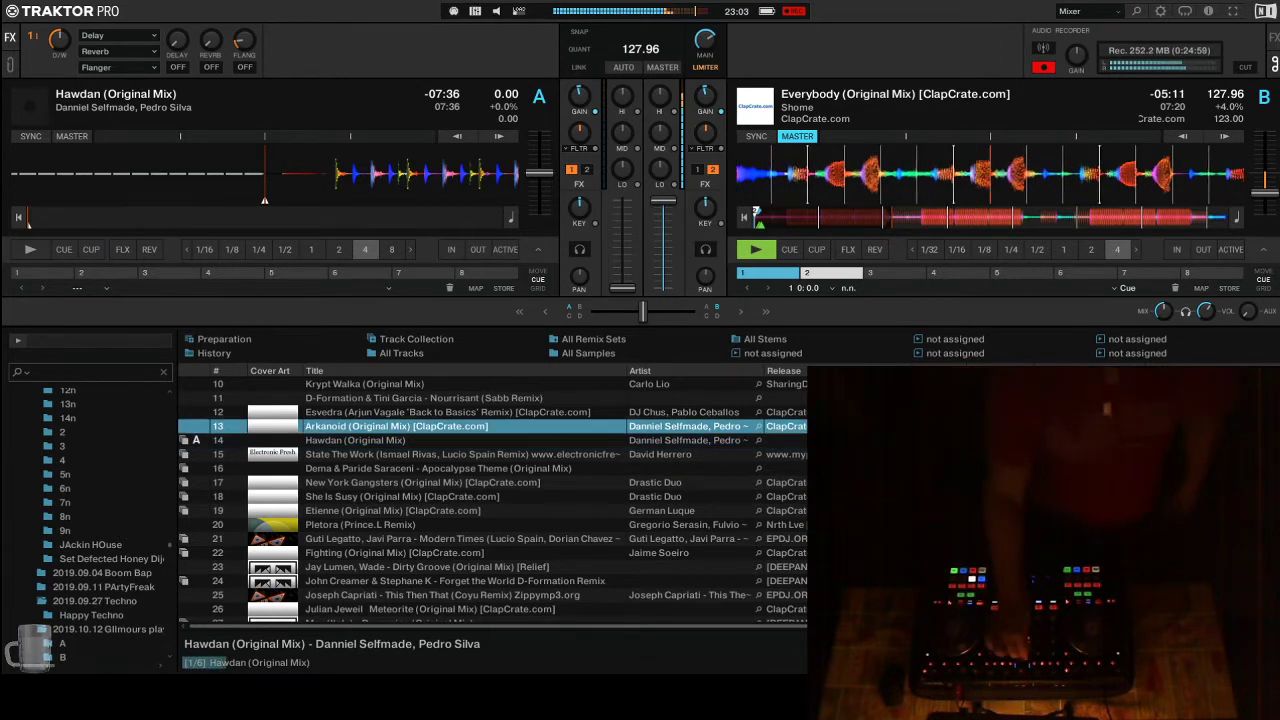
key("ctrl+Left")
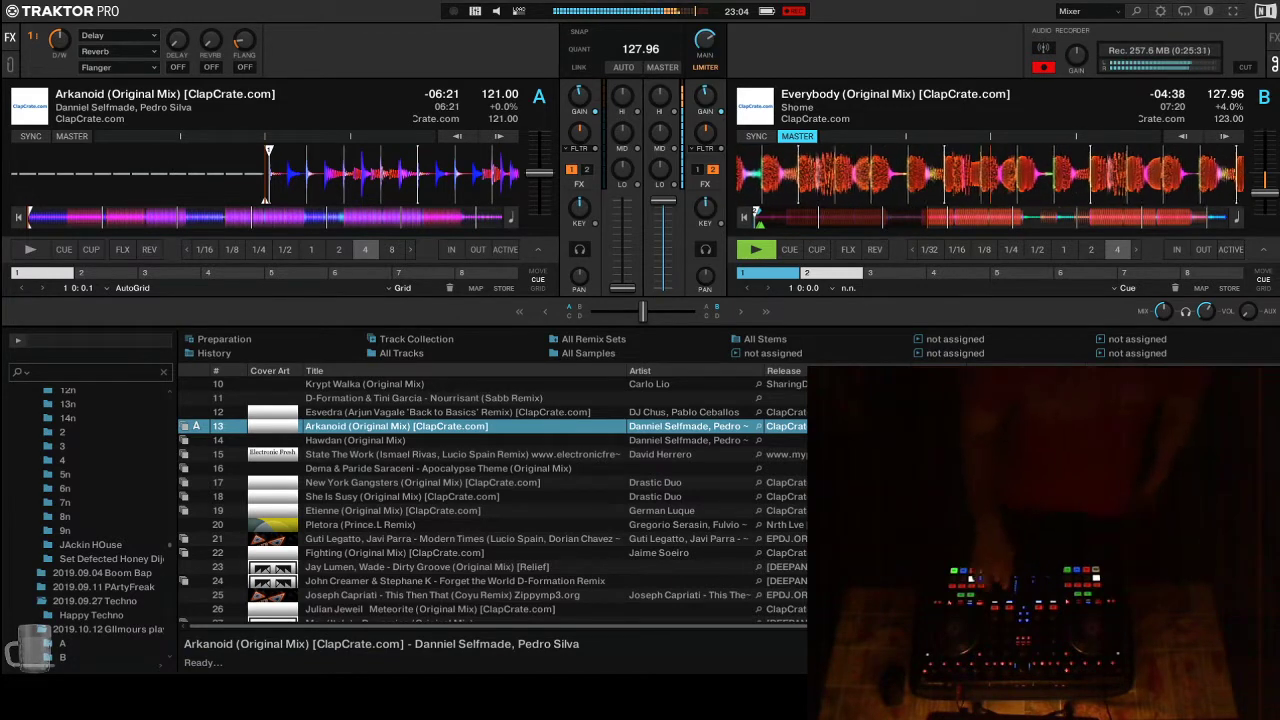
Pick Nourrisant (Sabb Remix) from the playlist and load it into deck A.
key("Up")
key("Up")
key("Up")
key("Up")
key("Up")
key("Up")
key("Up")
key("Up")
key("Up")
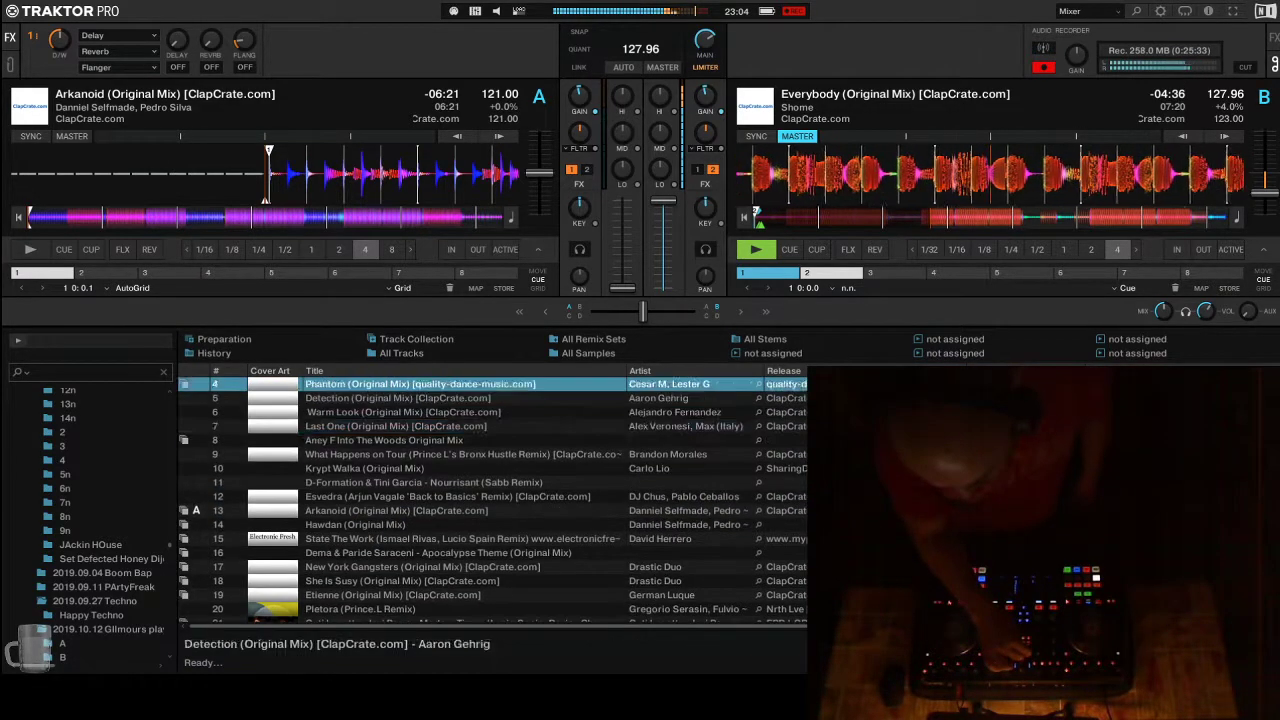
key("Down")
key("Down")
key("Down")
key("Down")
key("Down")
key("Down")
key("Down")
key("ctrl+Left")
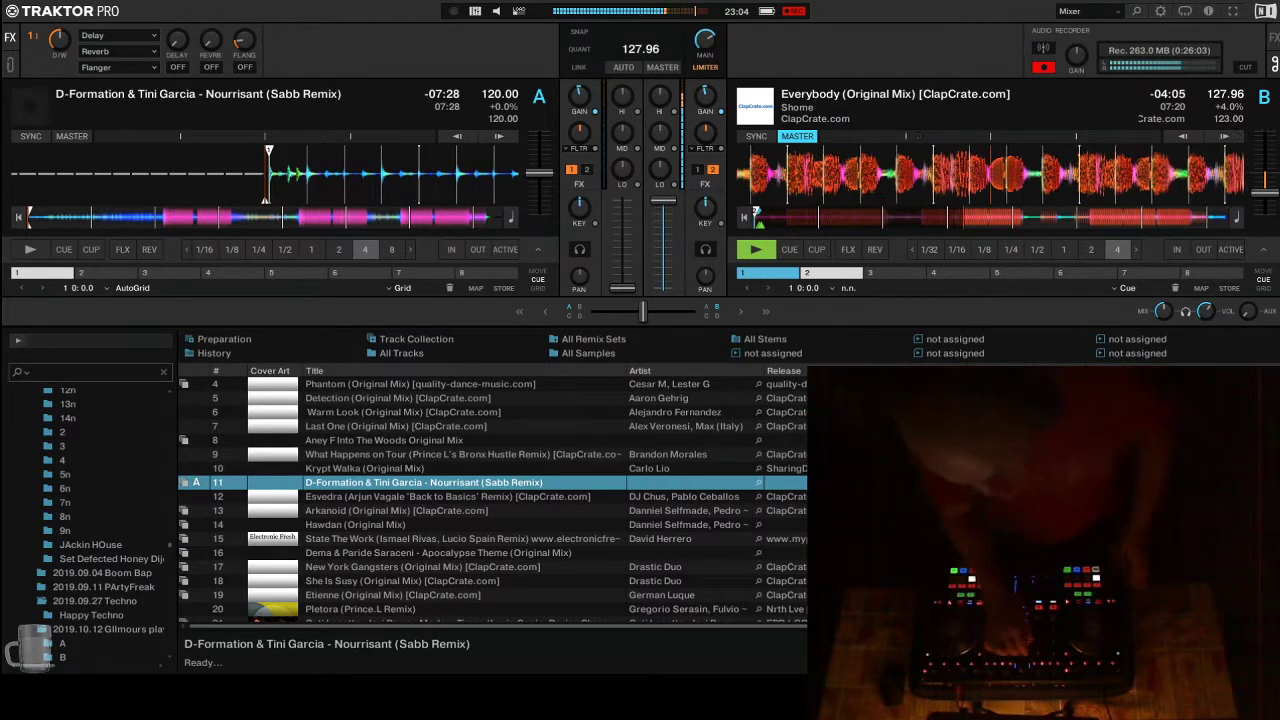
Load Krypt Walka (Original Mix), followed by What Happens on Tour (Prince L's Bronx Hustle Remix), into deck A.
left_click(400, 468)
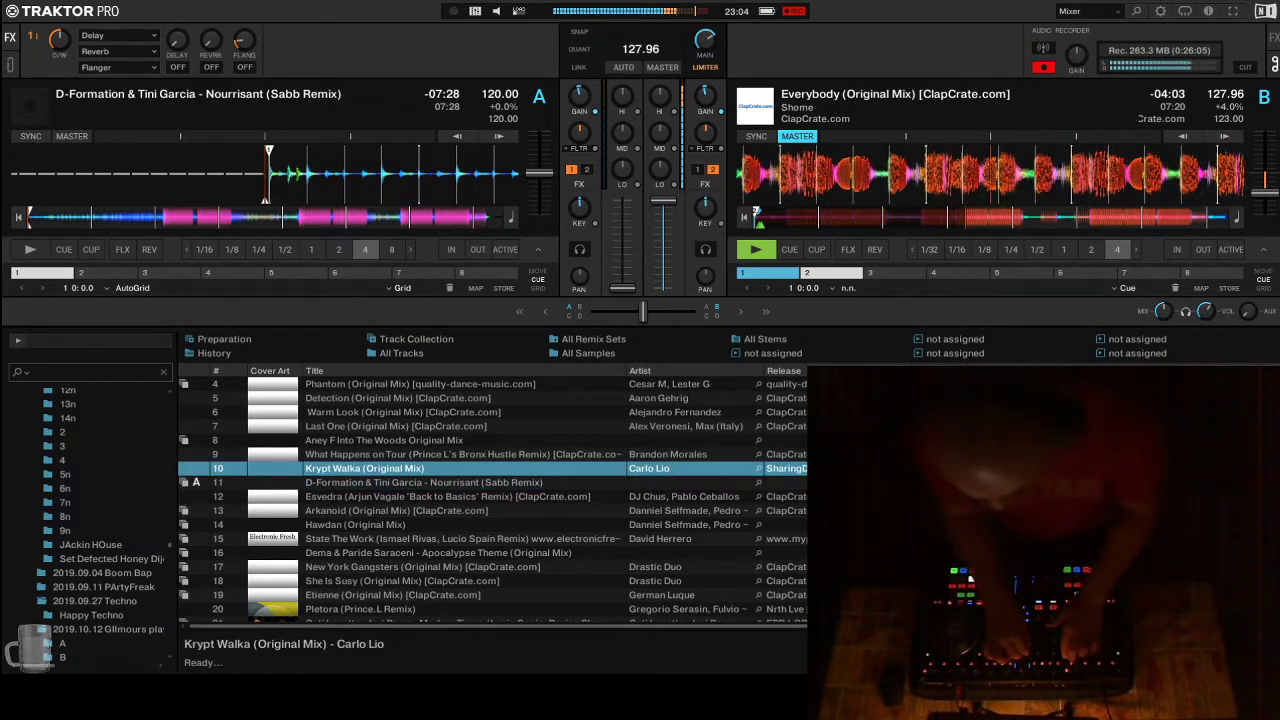
key("ctrl+Left")
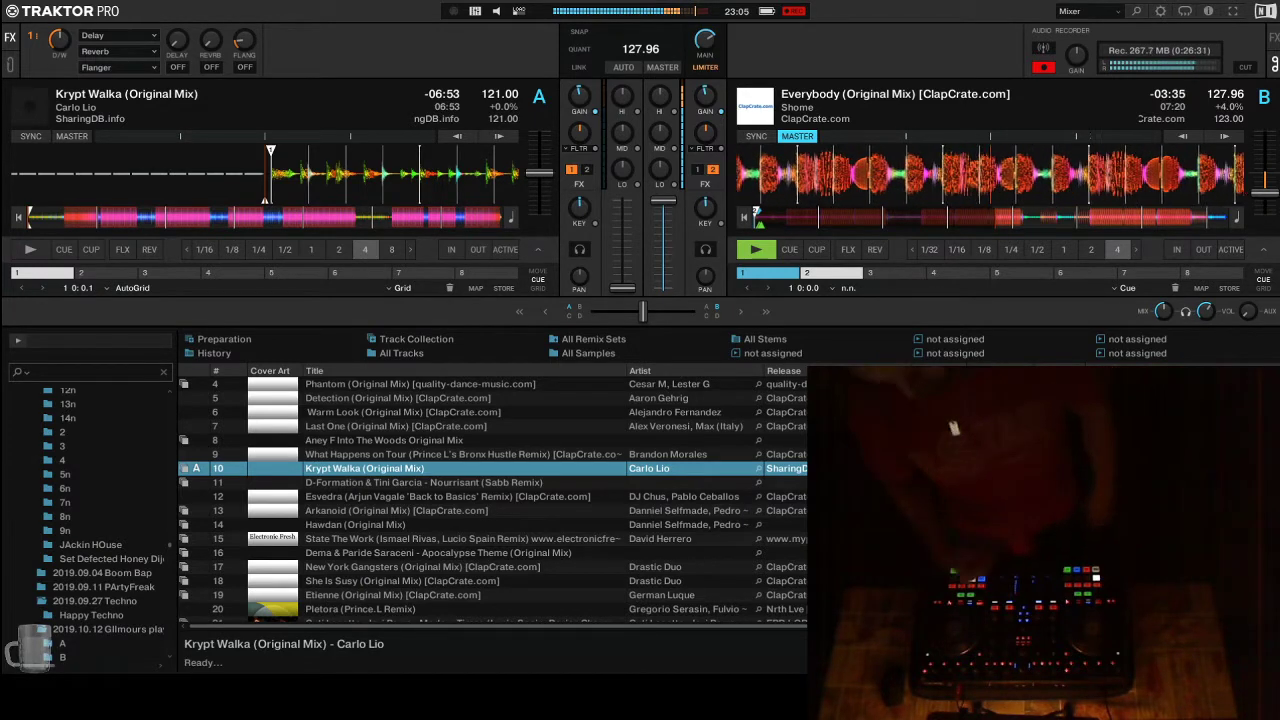
left_click(460, 454)
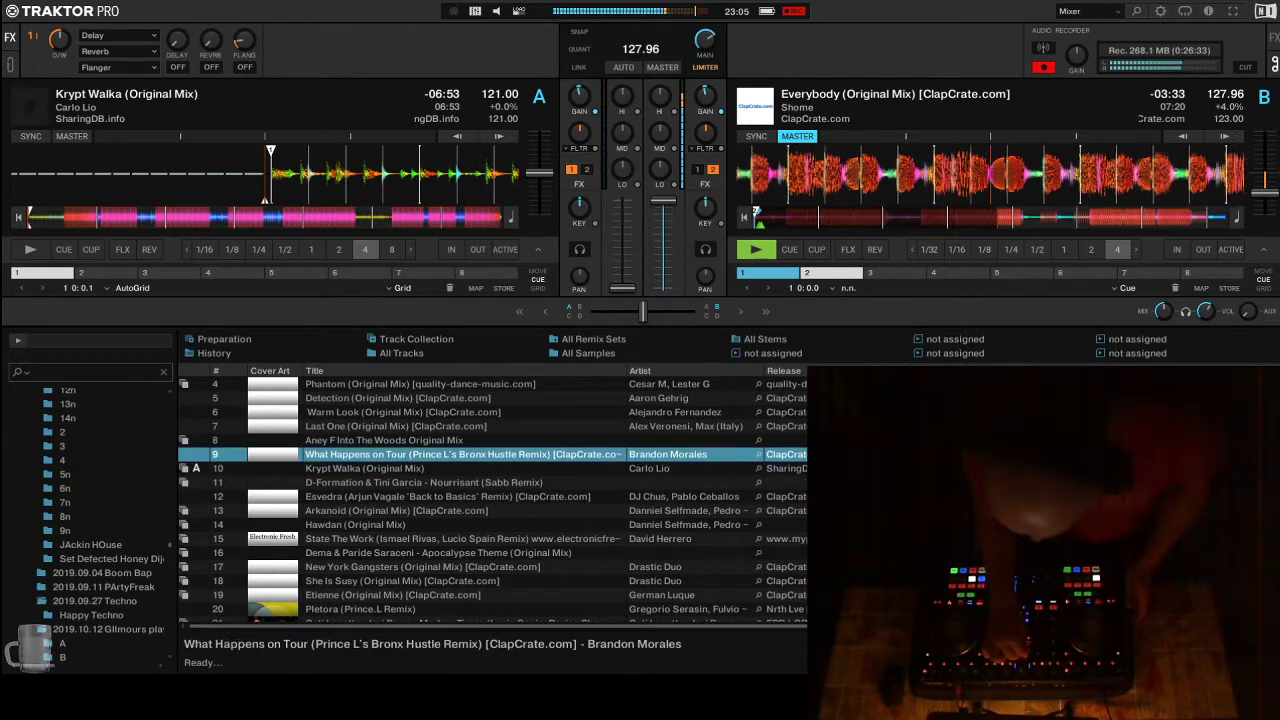
key("ctrl+Left")
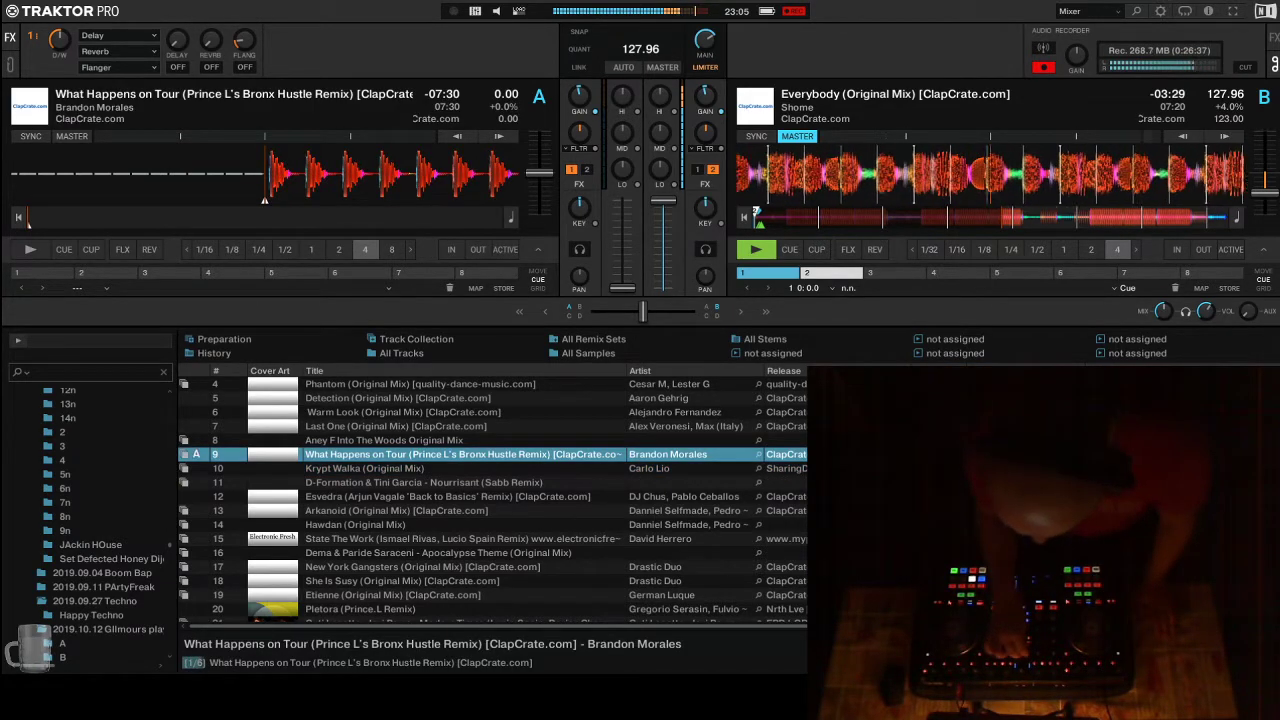
Pick Techno Raw (Original Mix) from further down the playlist, load it into deck A and turn on the deck's headphone cue.
key("Down")
key("Down")
key("Down")
key("Down")
key("Down")
key("Down")
key("Down")
key("Down")
key("Down")
key("Down")
key("Down")
key("Down")
key("Down")
key("Down")
key("Down")
key("Down")
key("Down")
key("Down")
key("Down")
key("Down")
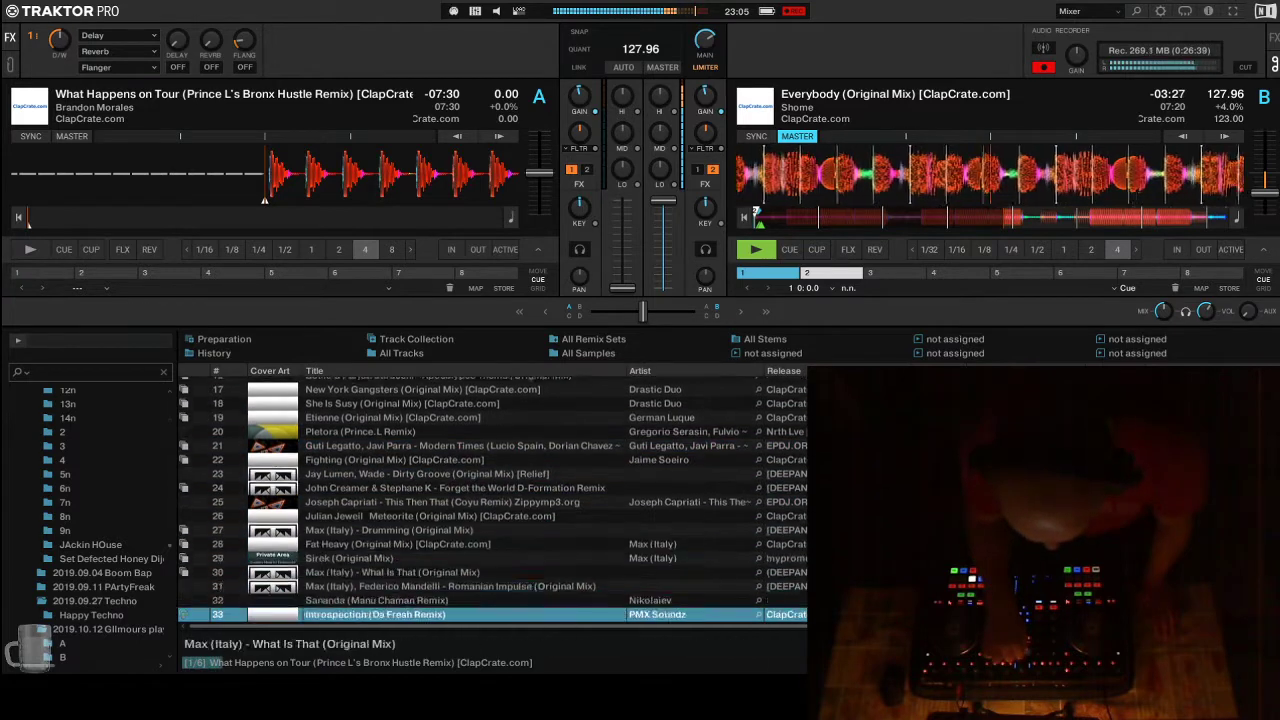
key("Down")
key("Down")
key("Down")
key("Down")
key("Down")
key("Down")
key("Down")
key("Down")
key("Down")
key("Down")
key("Up")
key("Up")
key("Up")
key("Up")
key("Up")
key("Up")
key("Up")
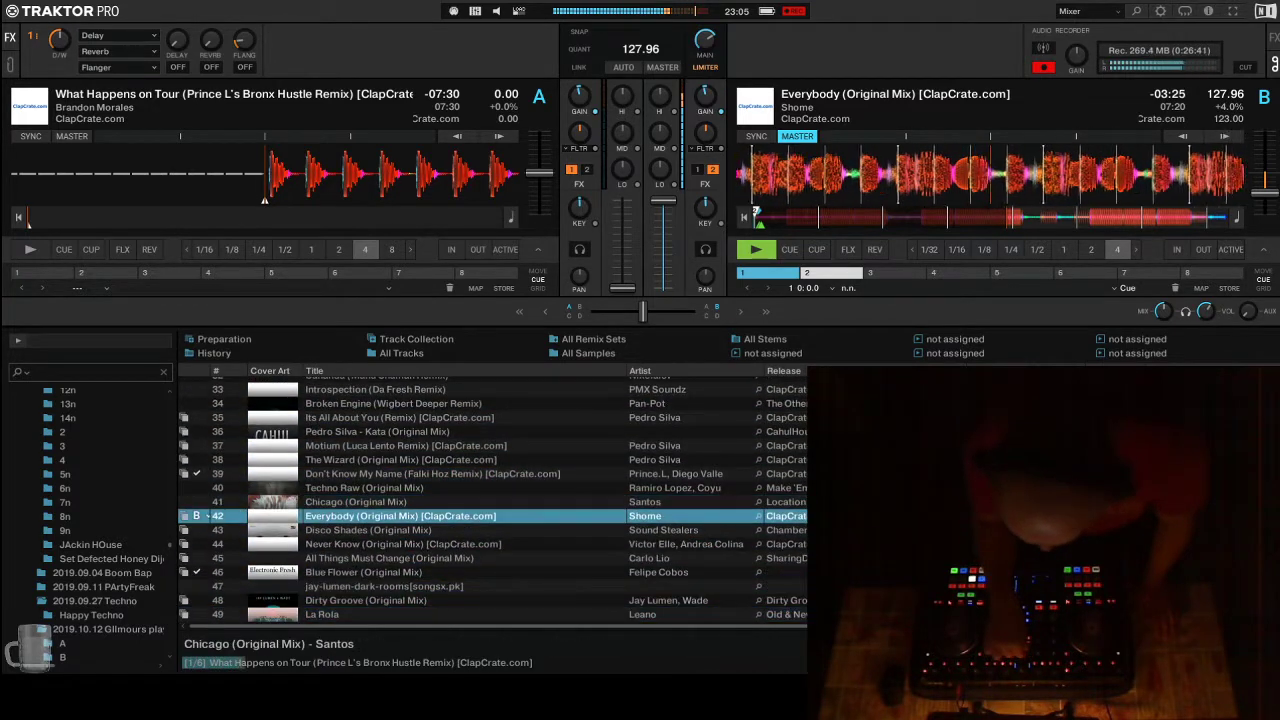
key("Up")
key("Up")
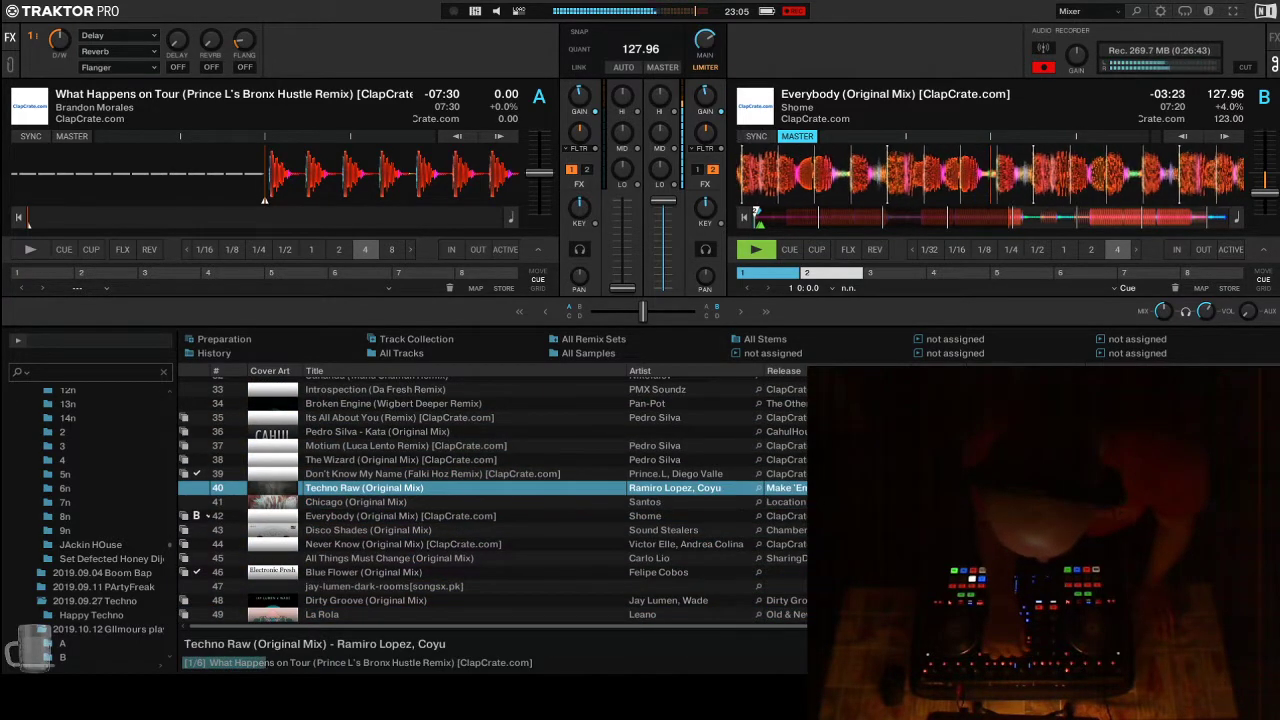
key("ctrl+Left")
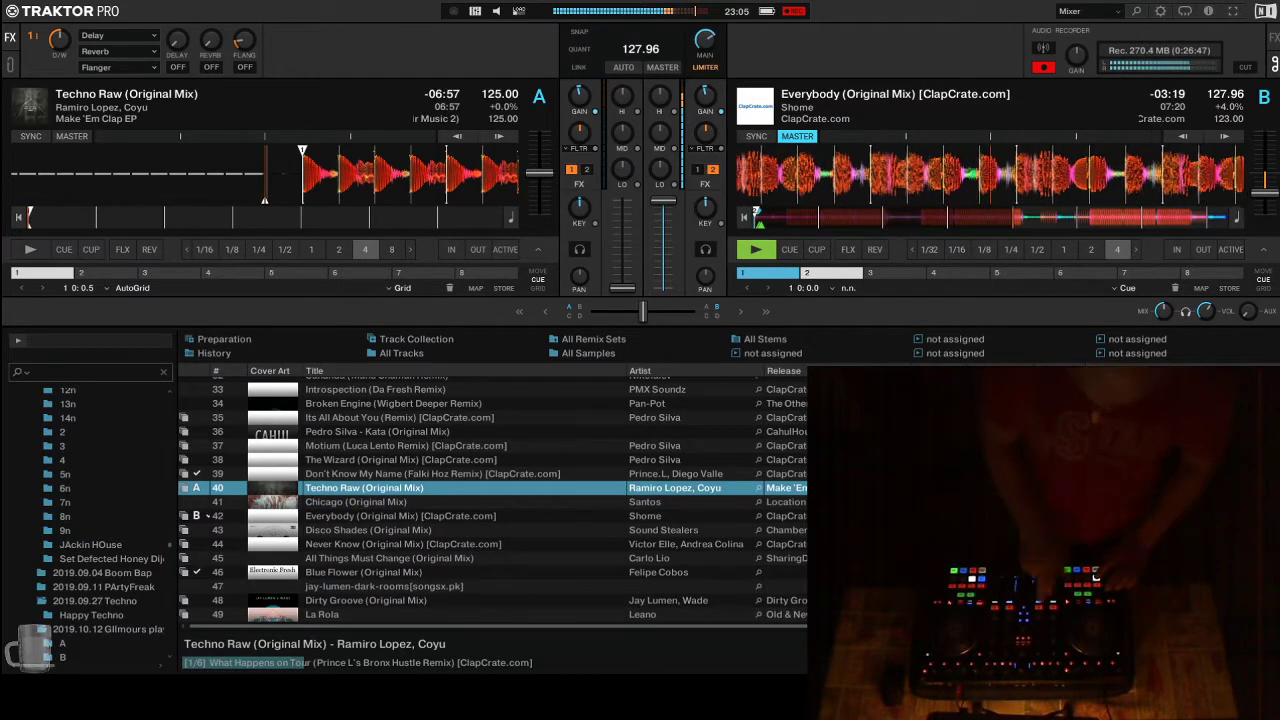
key("h")
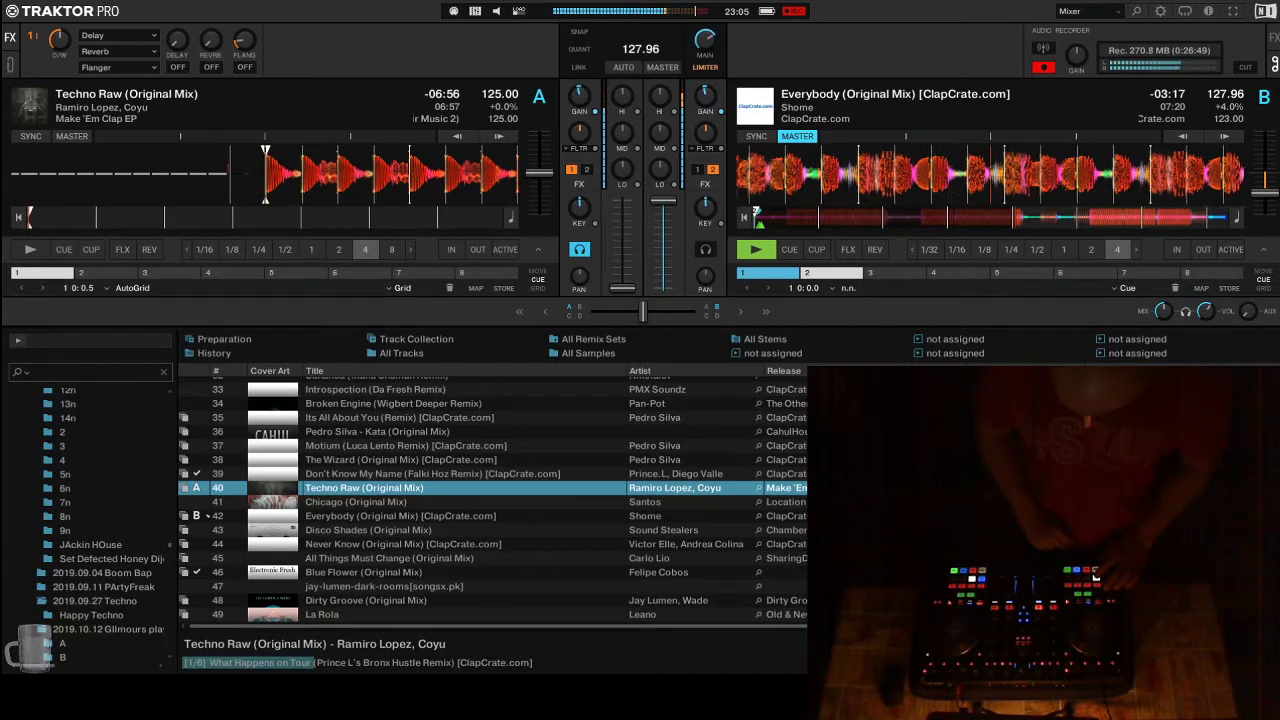
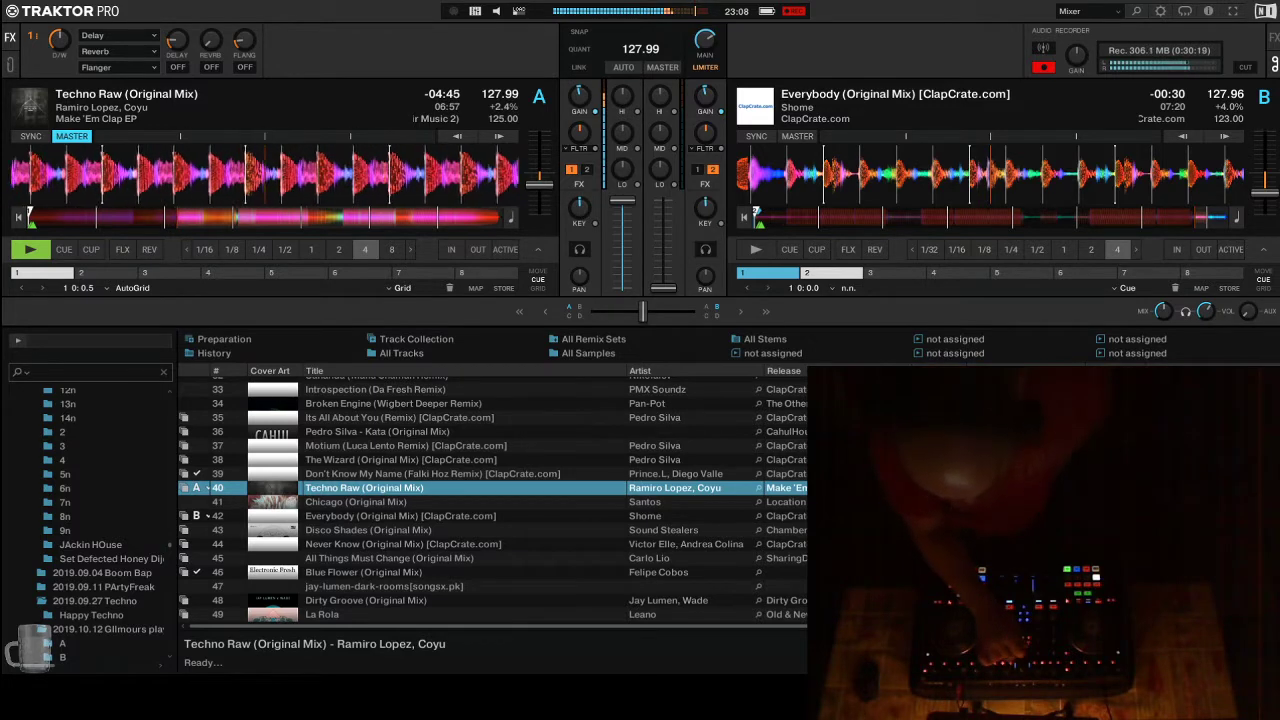
Pick Jay Lumen, Wade - Dirty Groove (Original Mix) [Relief] from further up the playlist and load it into deck B.
left_click(377, 431)
key("Up")
key("Up")
key("Up")
key("Up")
key("Up")
key("Up")
key("Up")
key("Up")
key("Up")
key("Up")
key("Up")
key("Up")
key("Up")
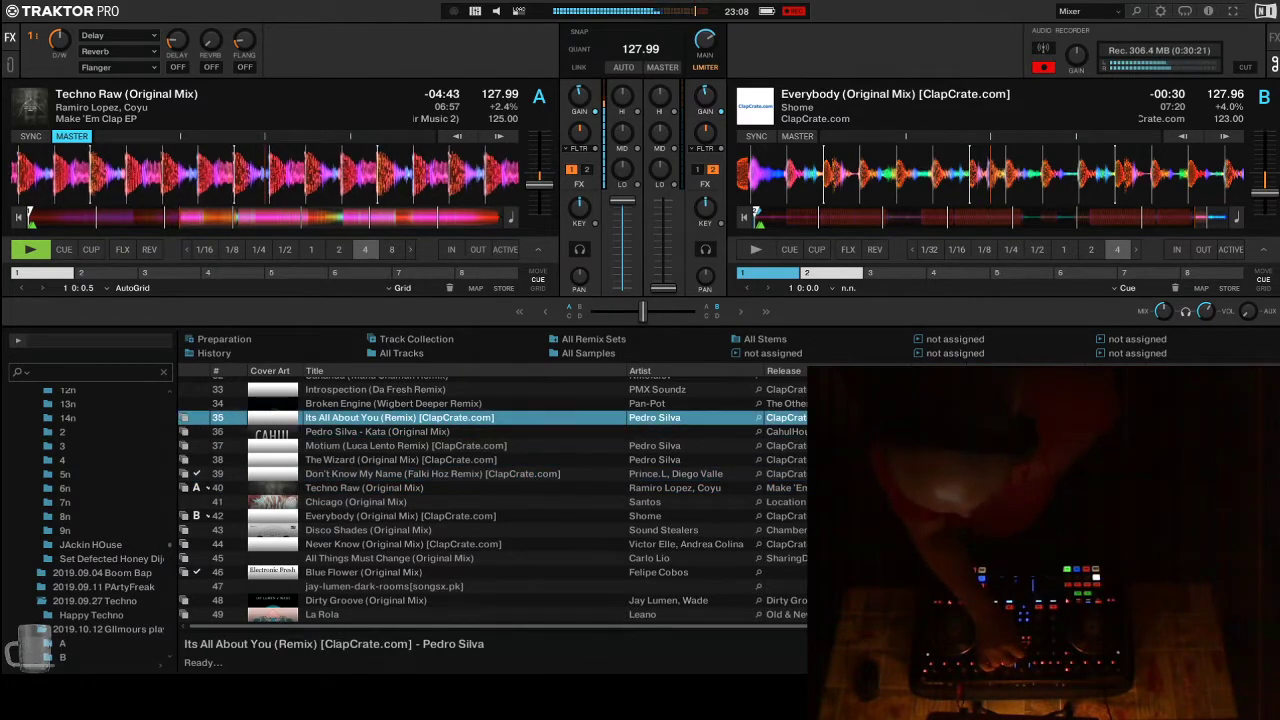
key("Up")
key("Up")
key("Up")
key("Up")
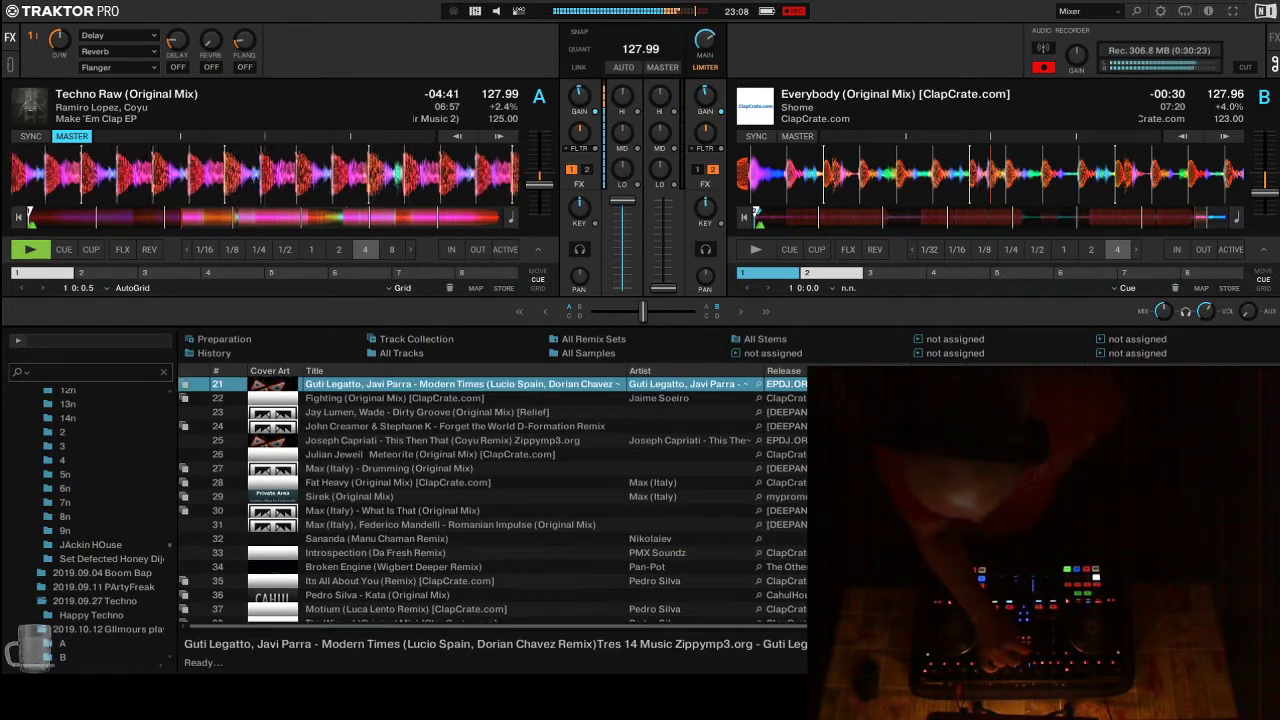
key("Down")
key("Down")
key("Down")
key("Down")
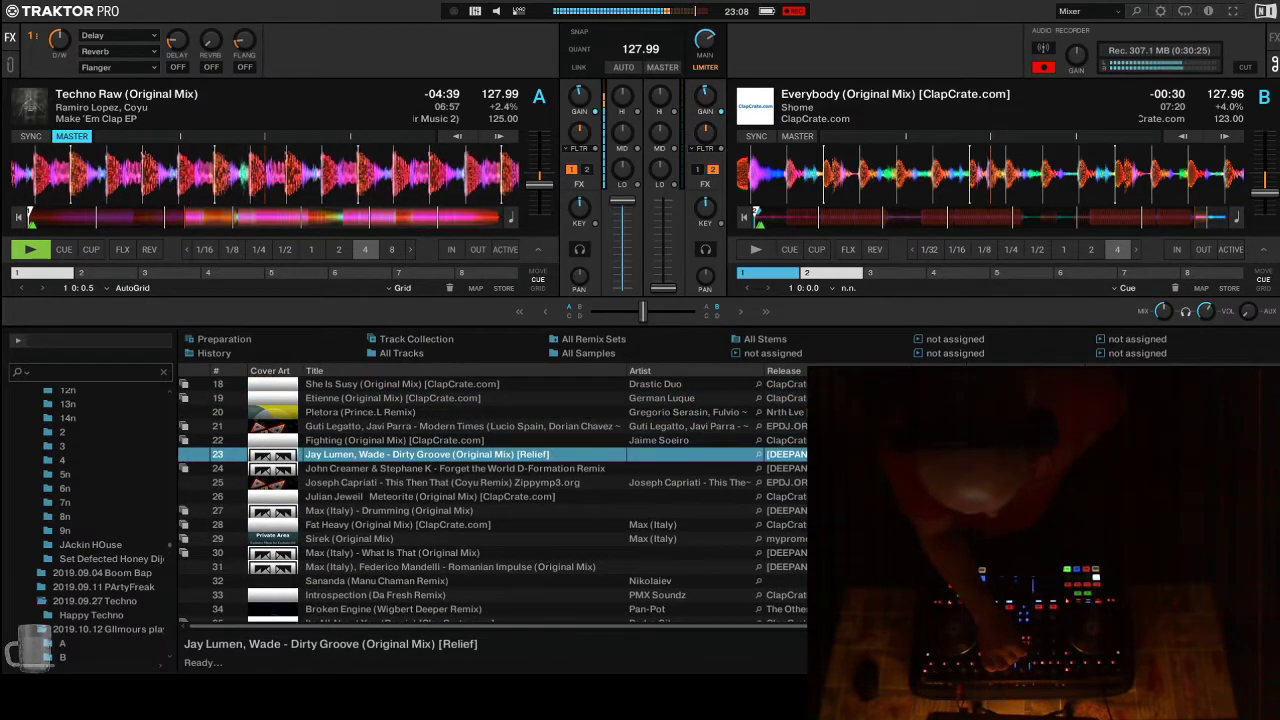
key("ctrl+Right")
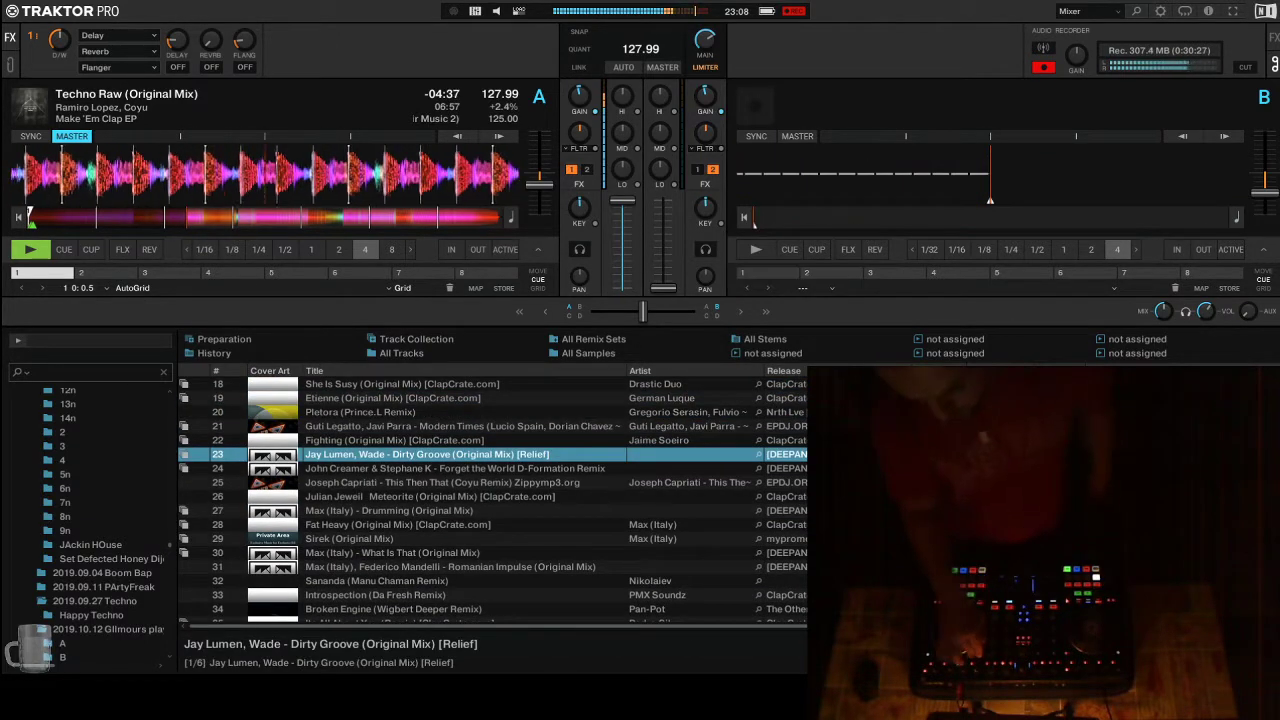